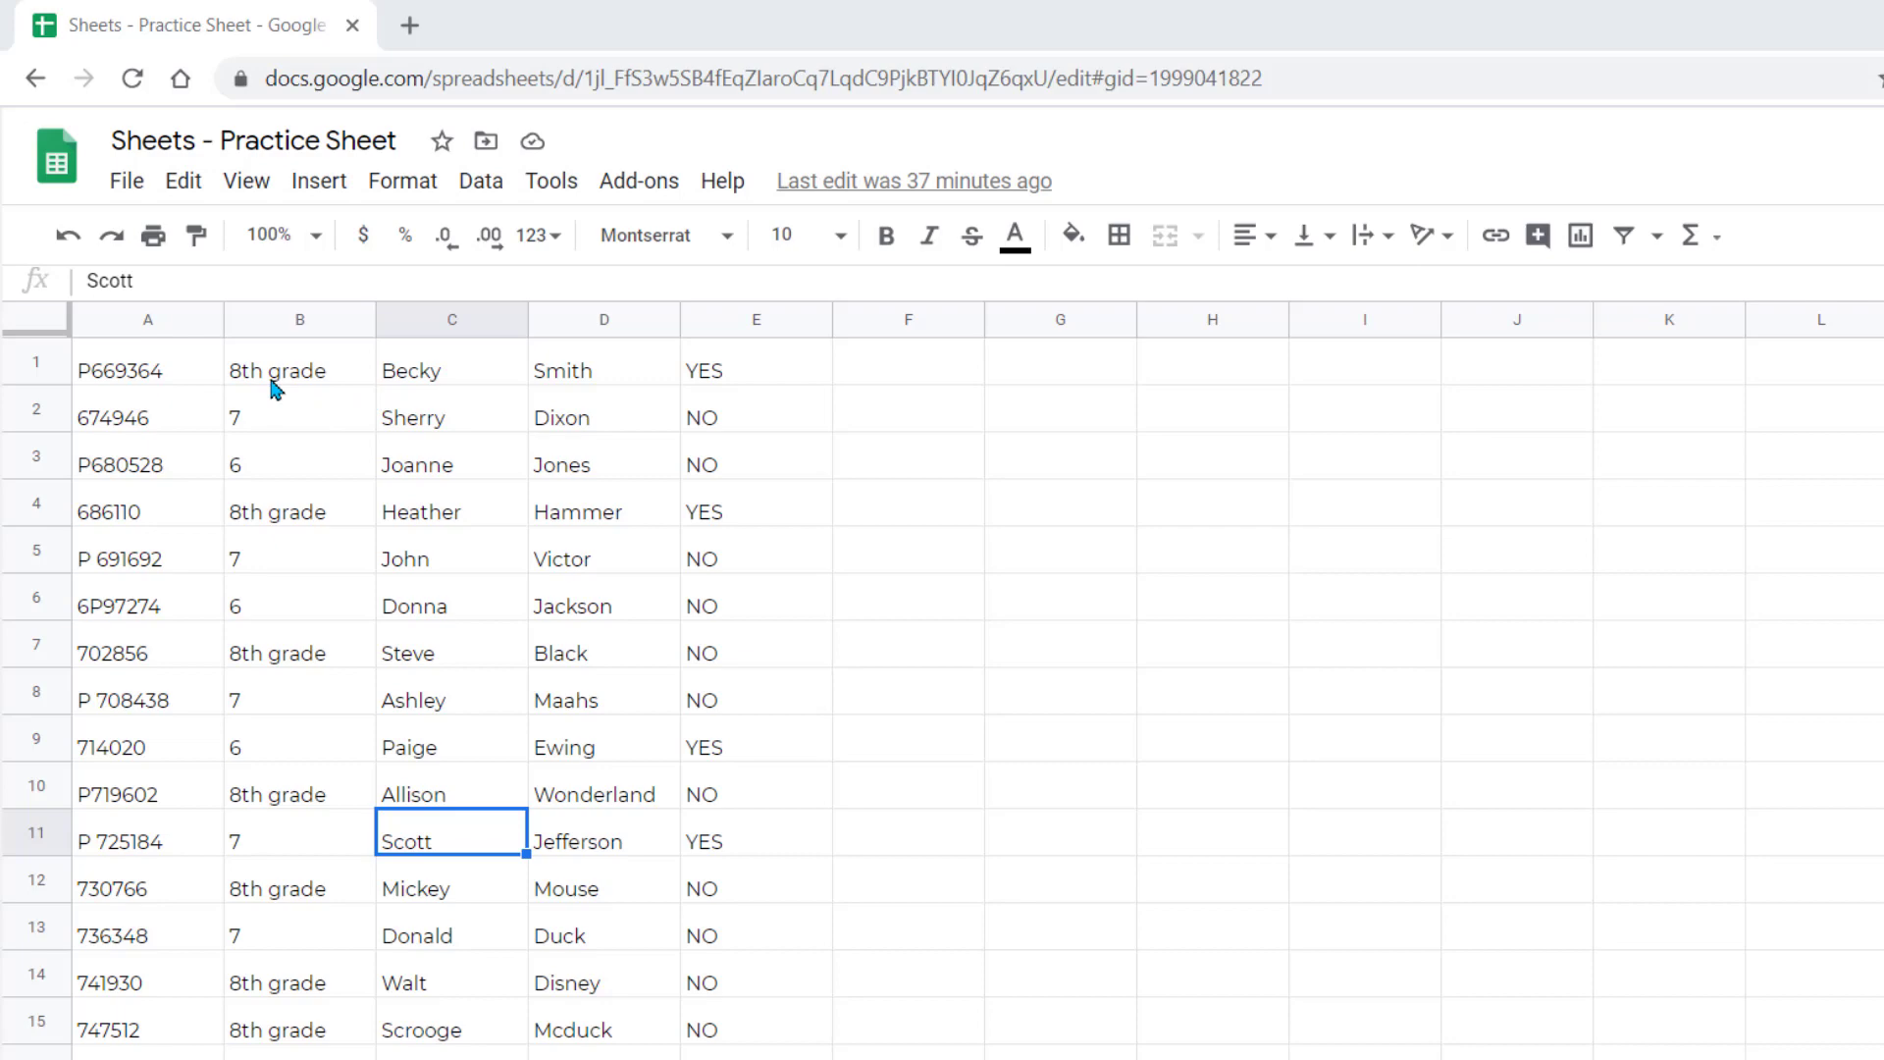
# - Select the whole student ID column A, after briefly trying individual cells
pyautogui.click(141, 321)
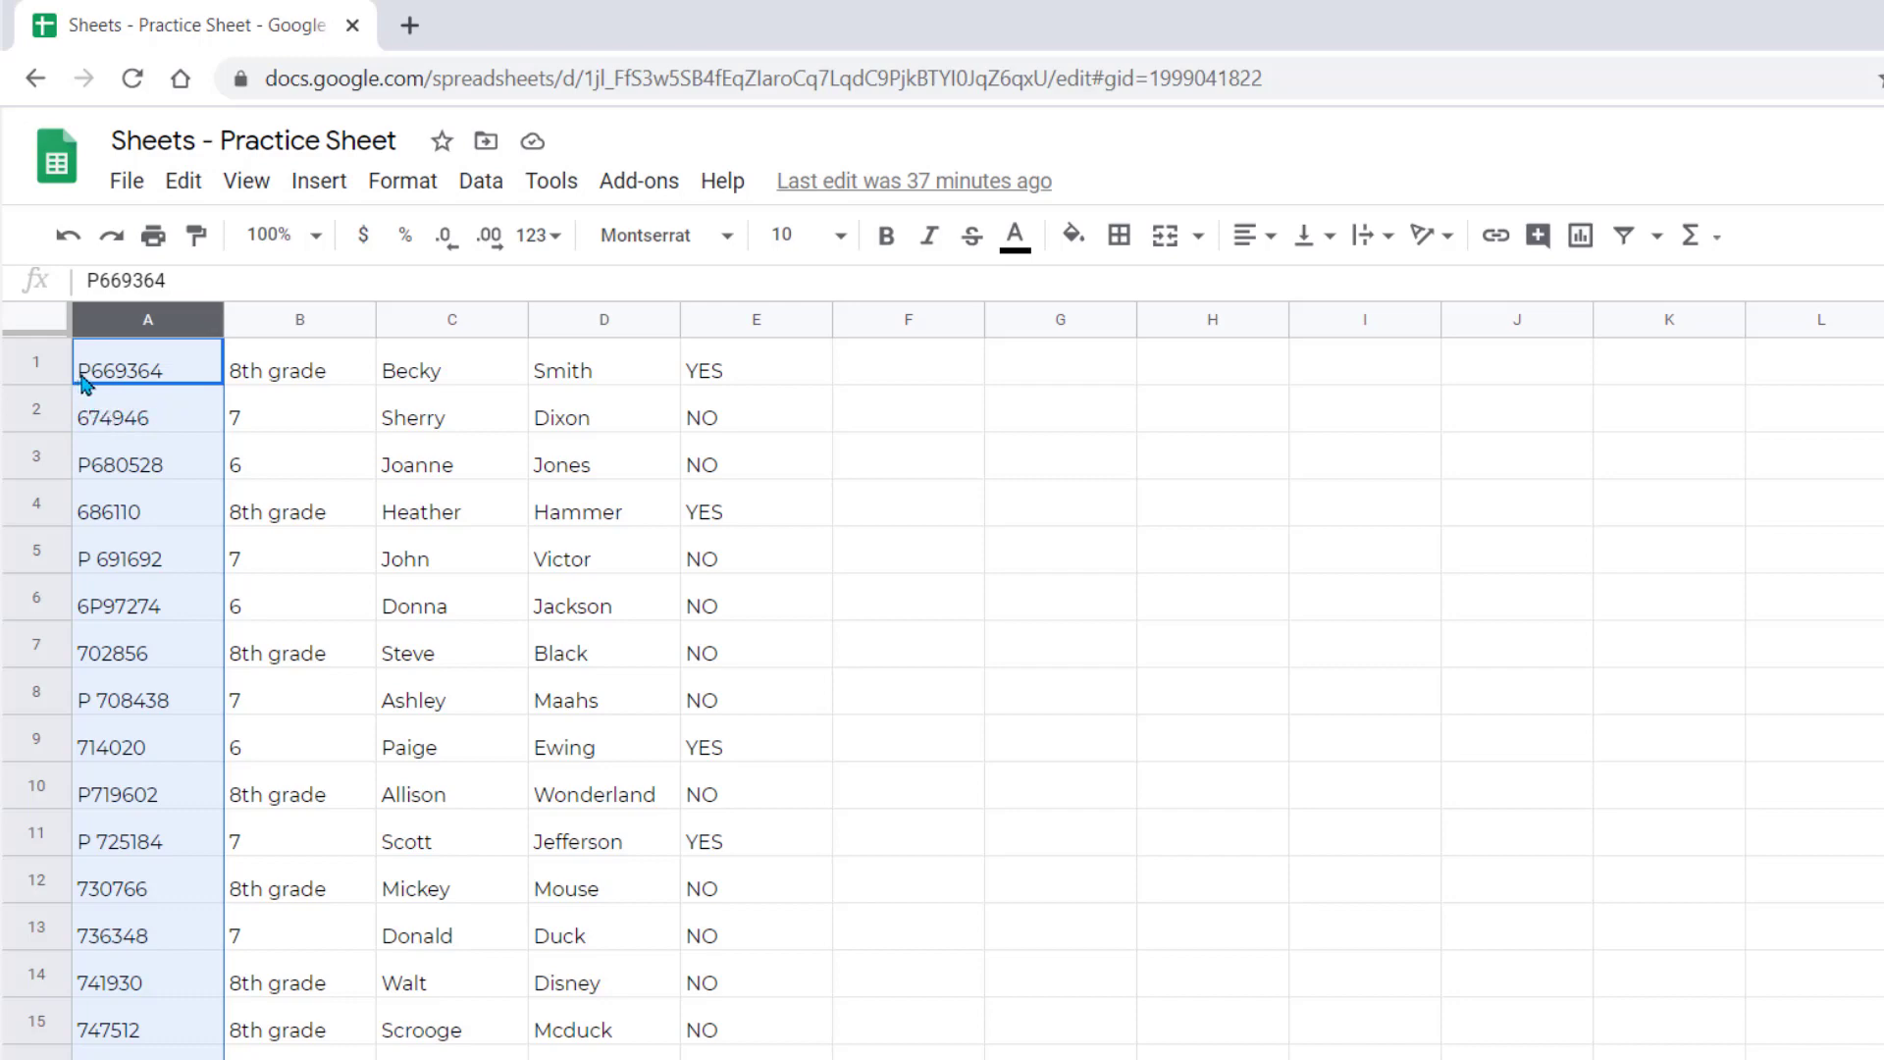
pyautogui.click(124, 374)
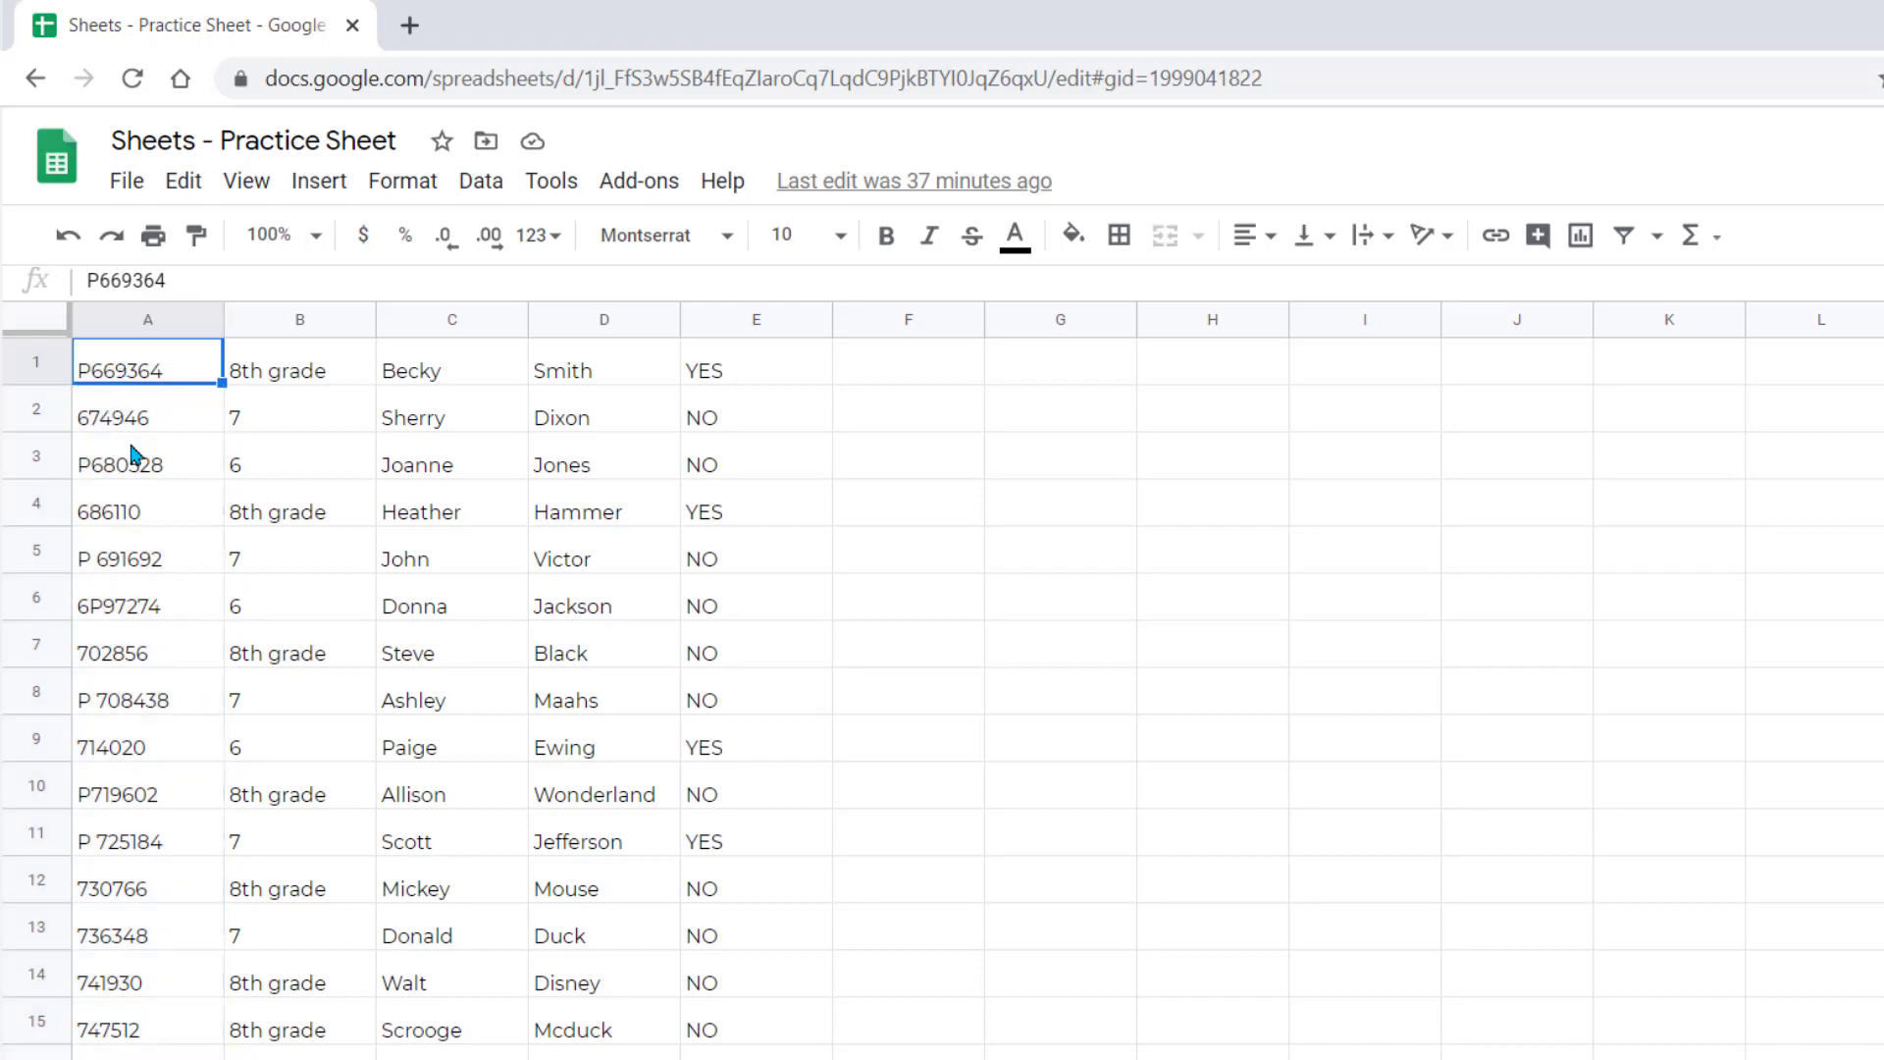
pyautogui.keyDown('ctrl'); pyautogui.click(130, 451); pyautogui.keyUp('ctrl')
pyautogui.keyDown('ctrl'); pyautogui.click(127, 563); pyautogui.keyUp('ctrl')
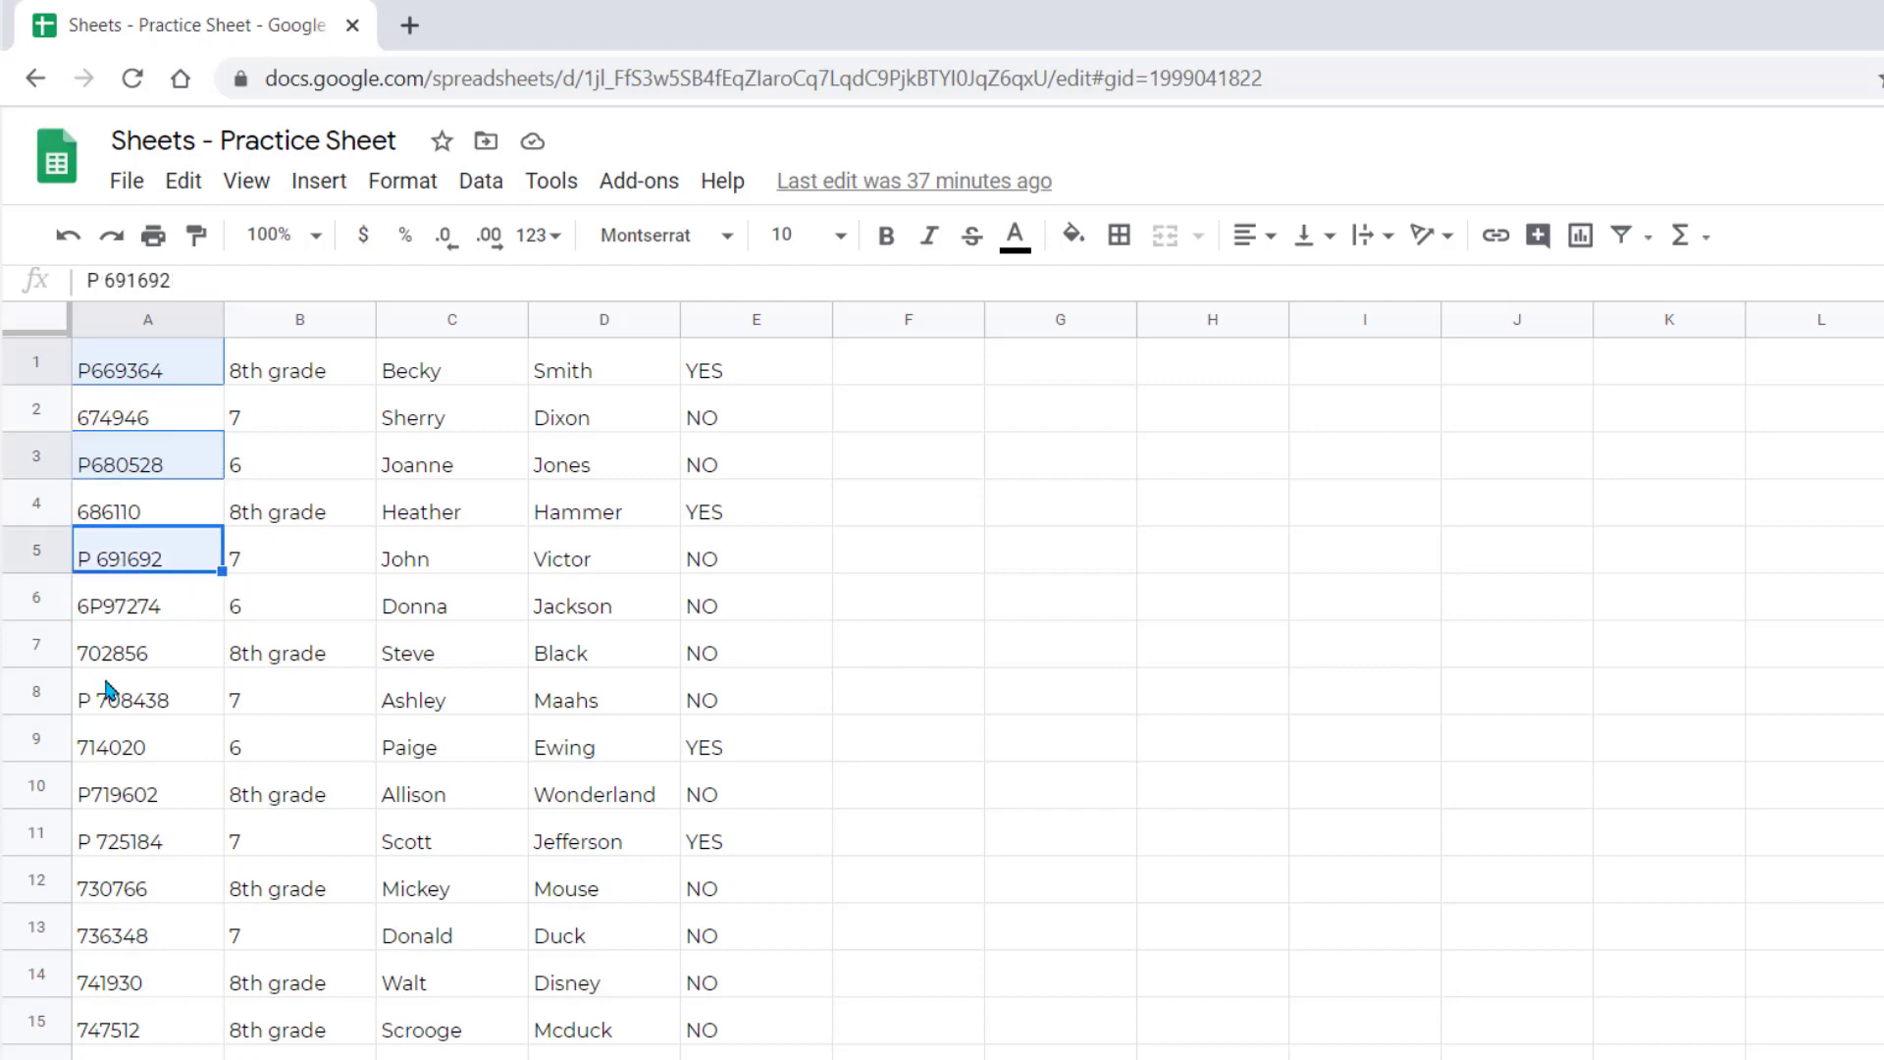
pyautogui.click(325, 613)
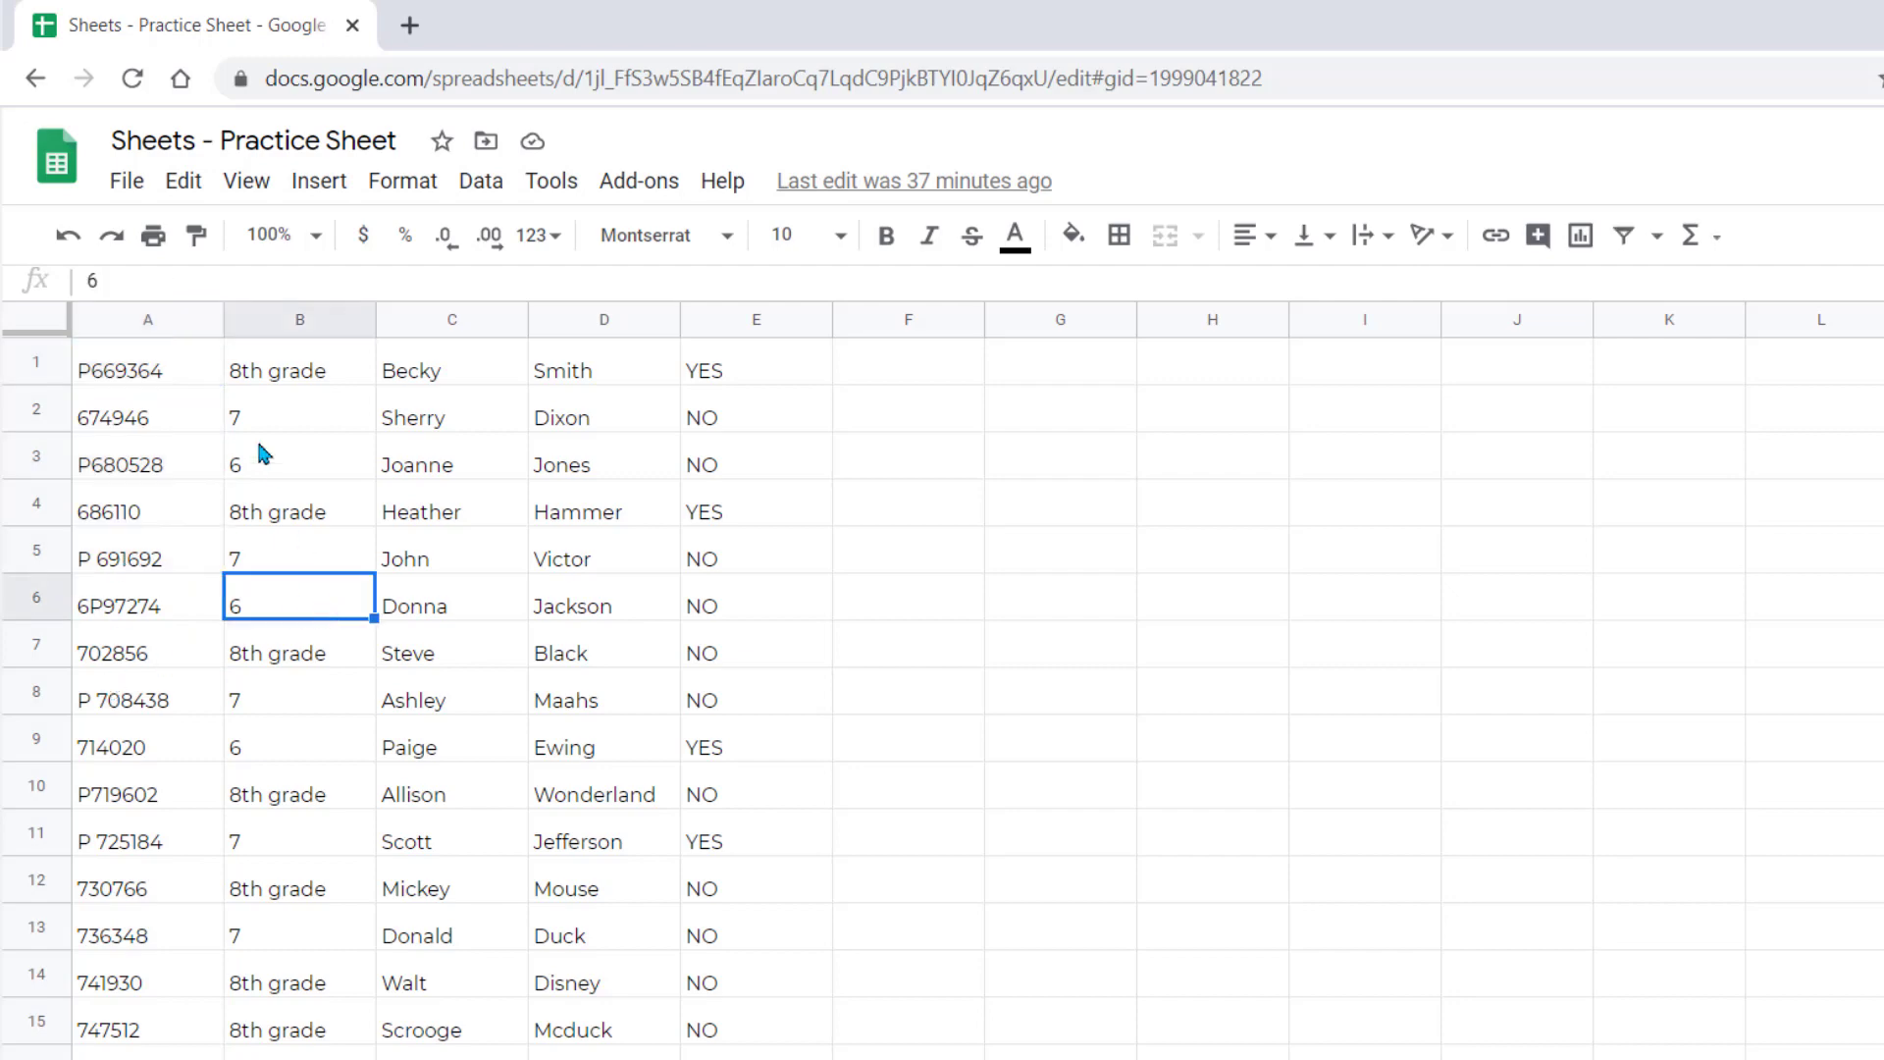
pyautogui.click(127, 328)
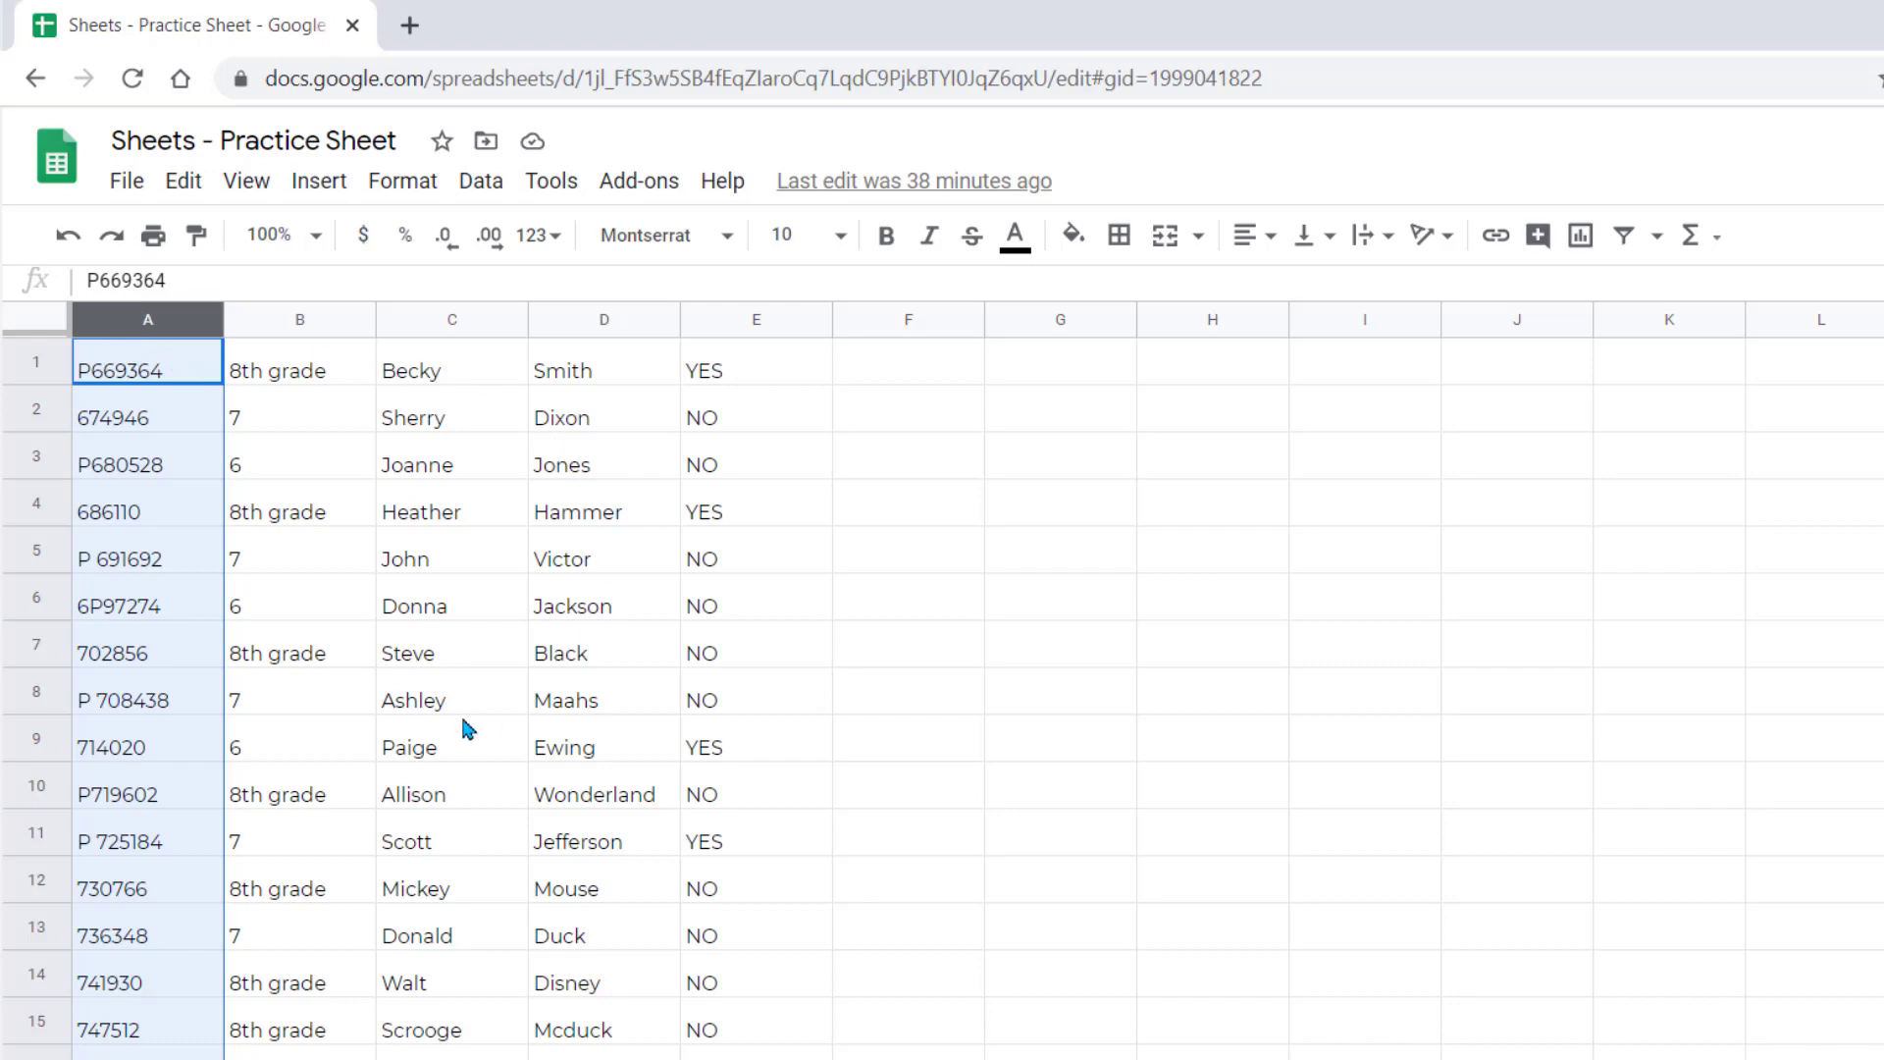
# - Strip every P prefix from the column A IDs with Find and replace, then deselect
pyautogui.moveTo(133, 321)
pyautogui.click(183, 181)
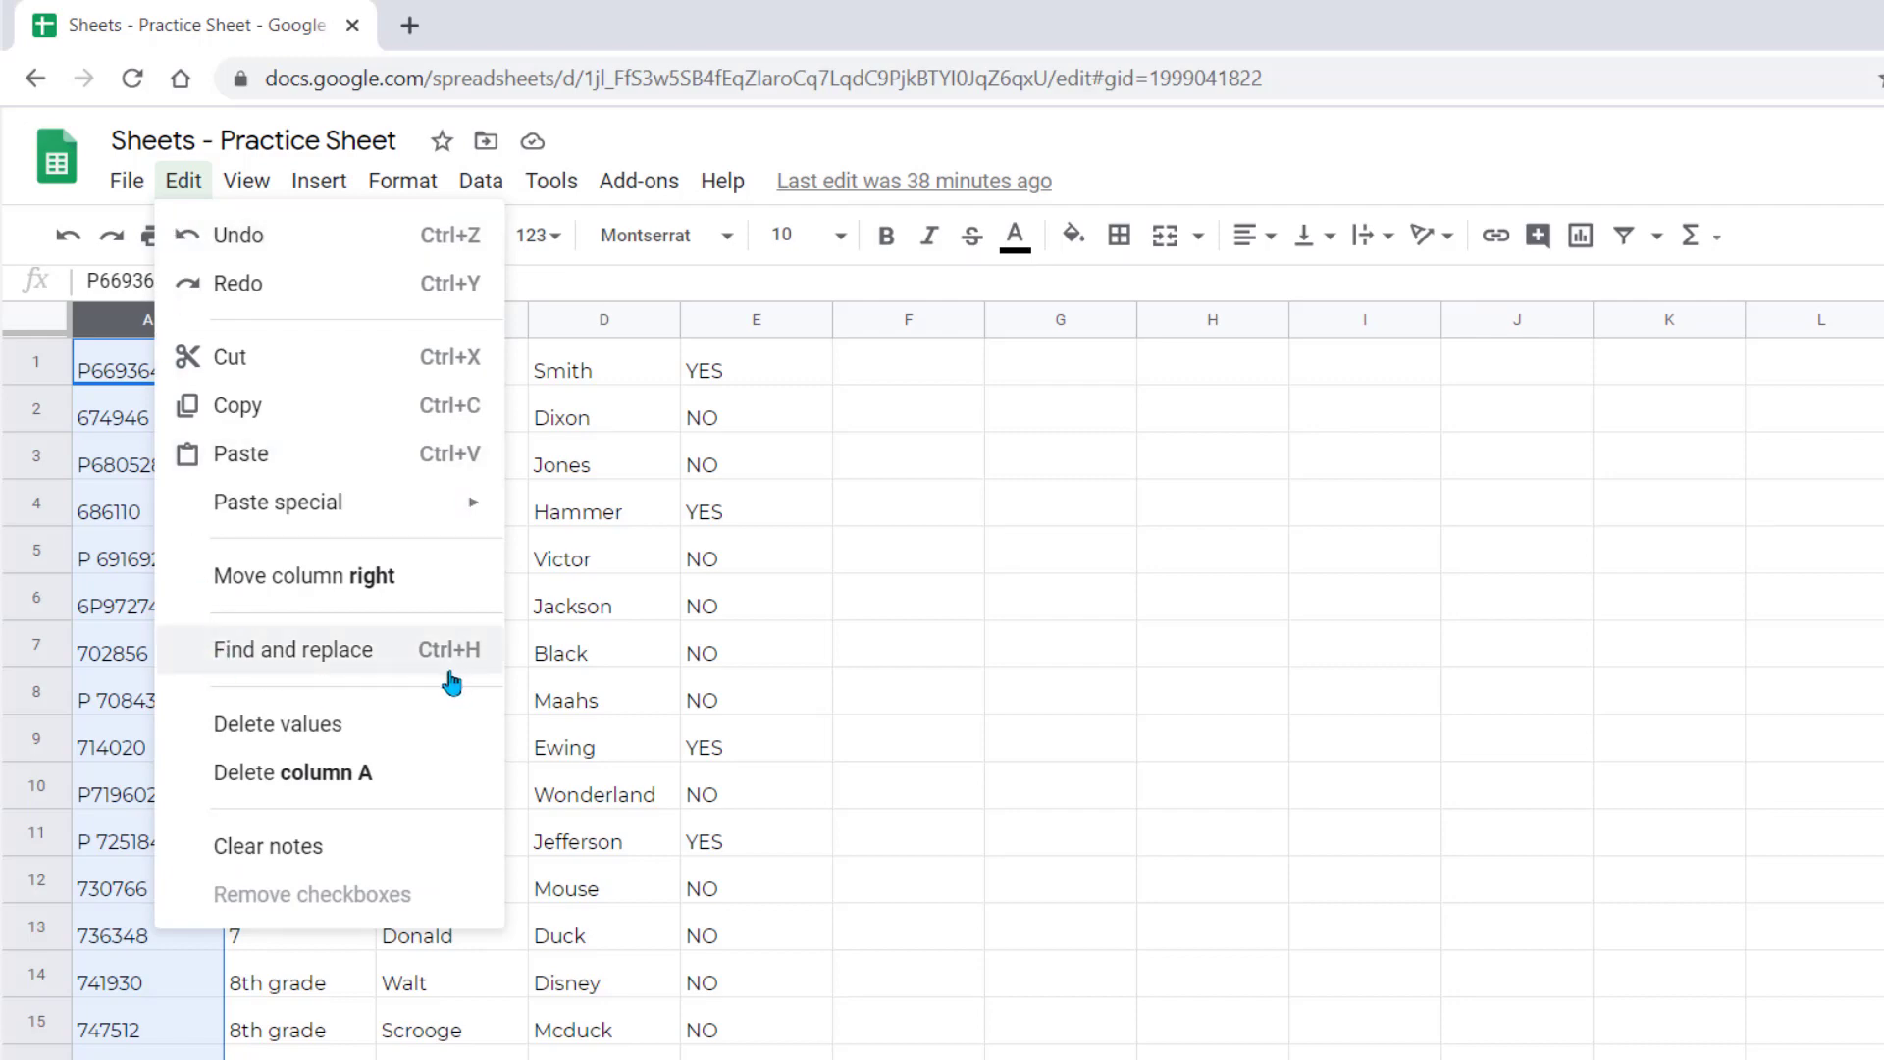
pyautogui.click(392, 655)
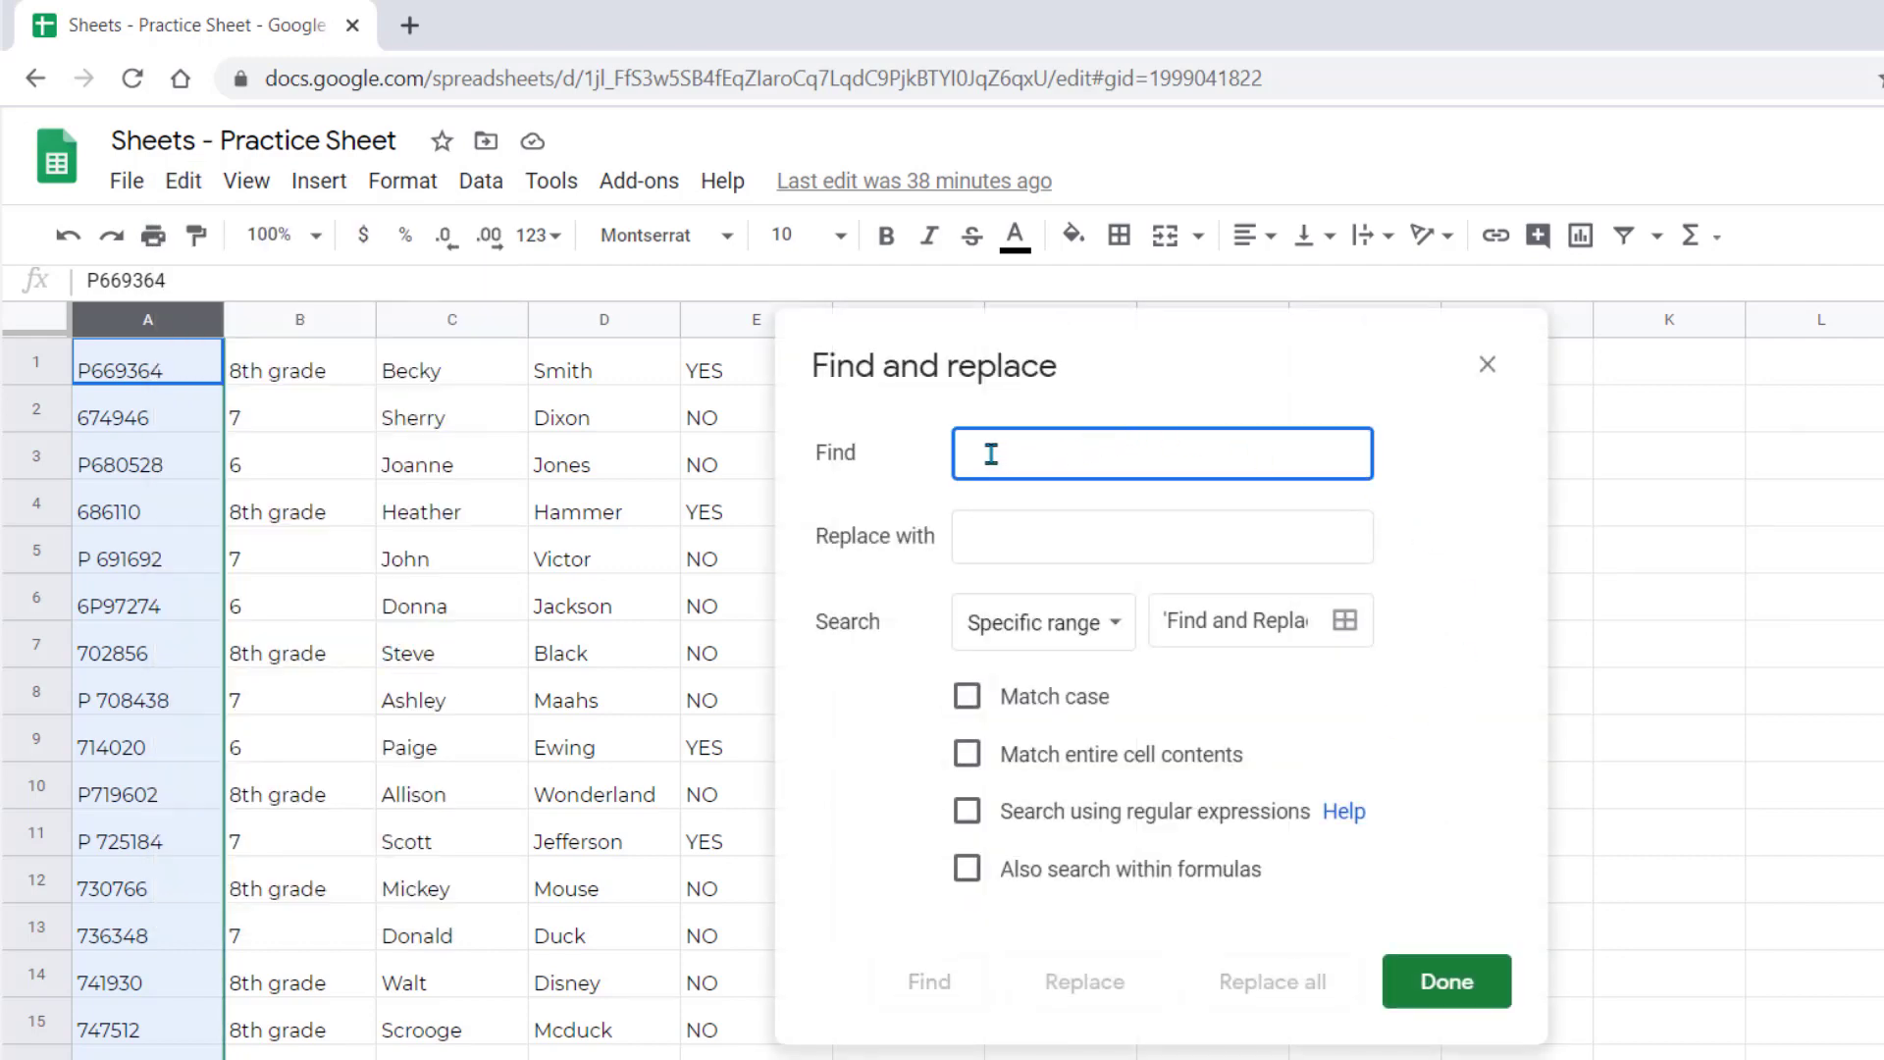
pyautogui.write('P')
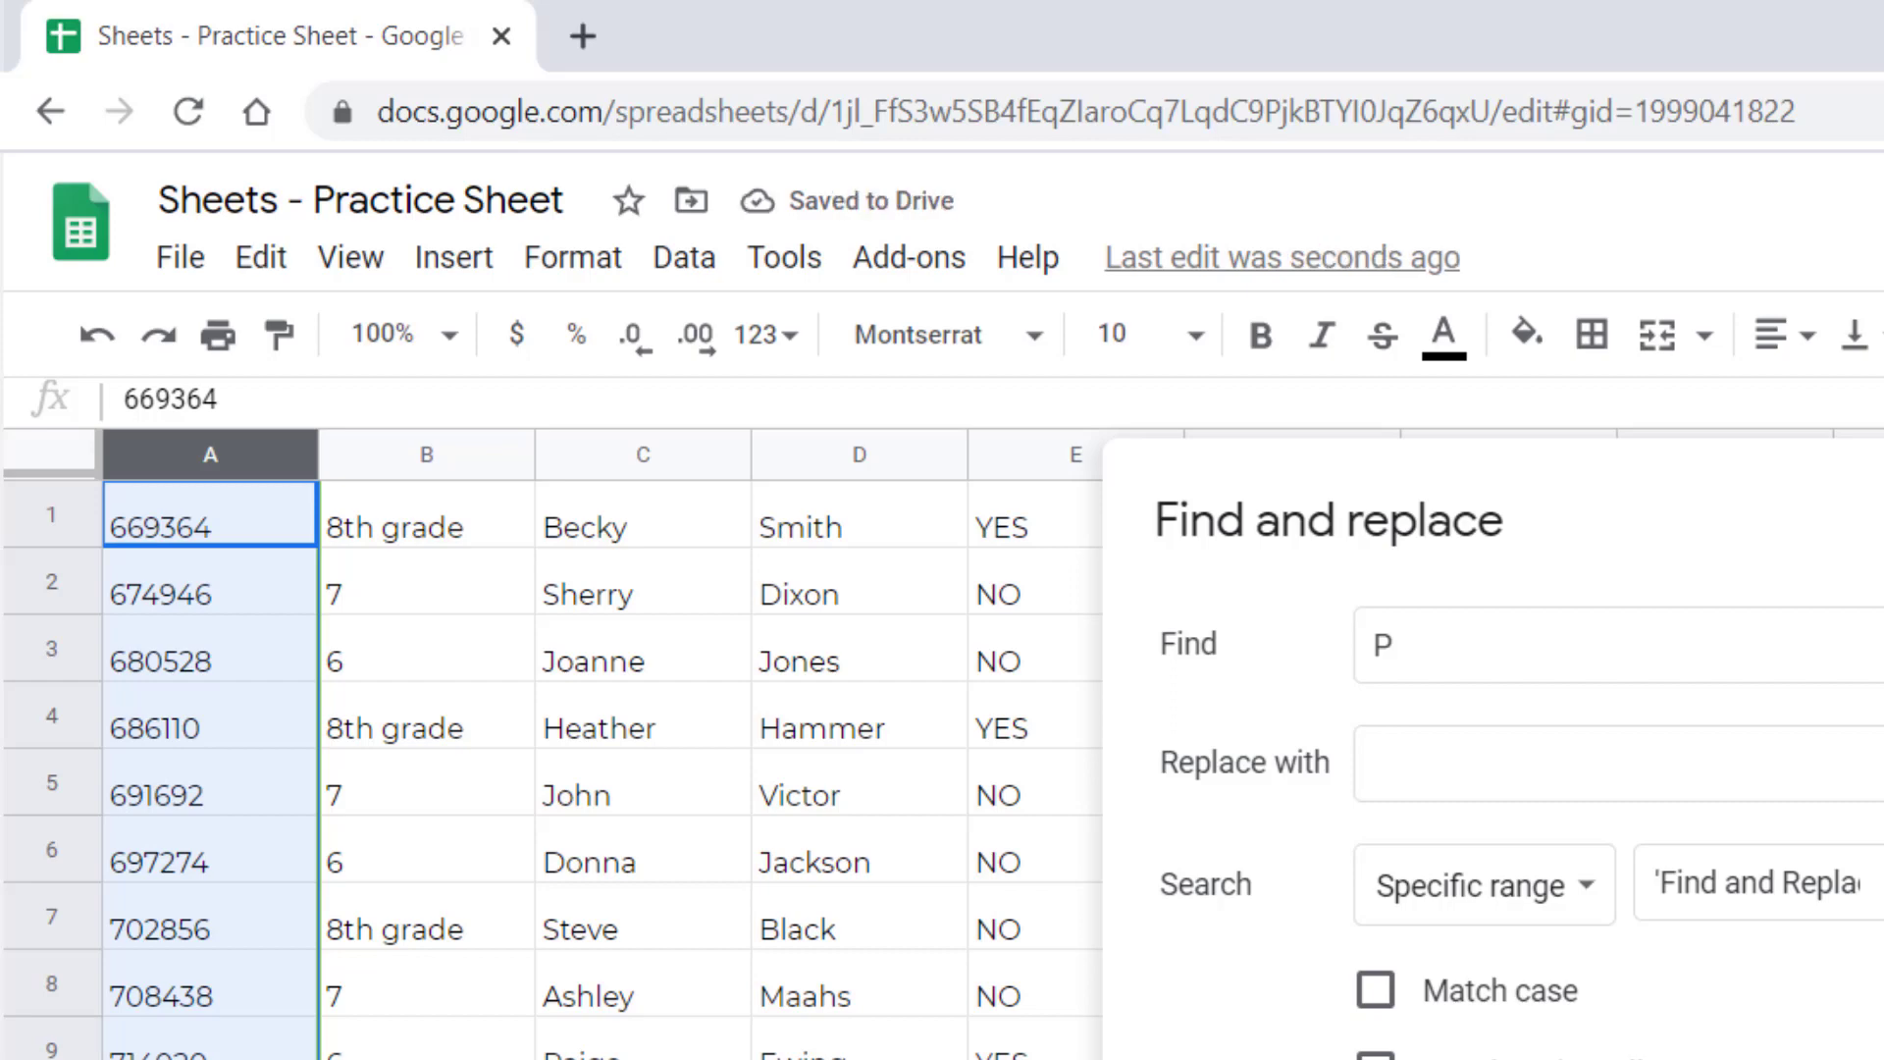
pyautogui.press('Escape')
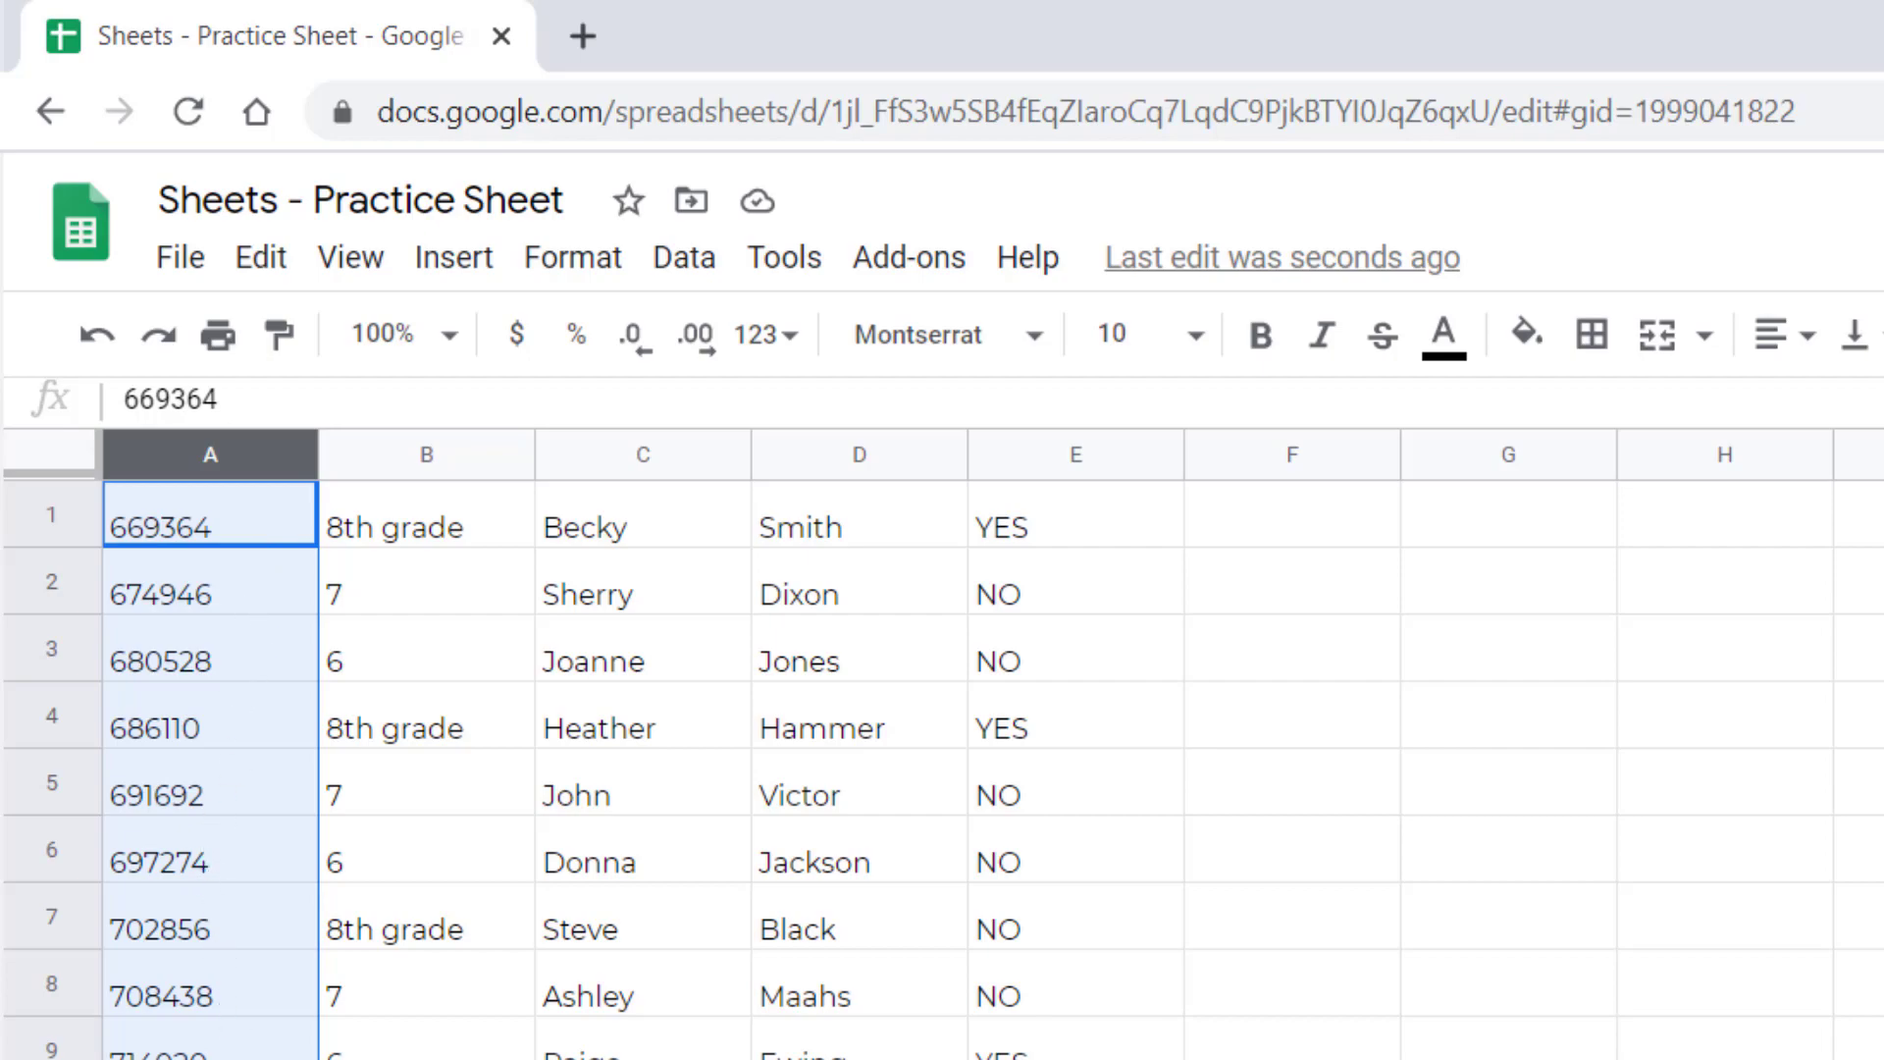
pyautogui.click(1588, 845)
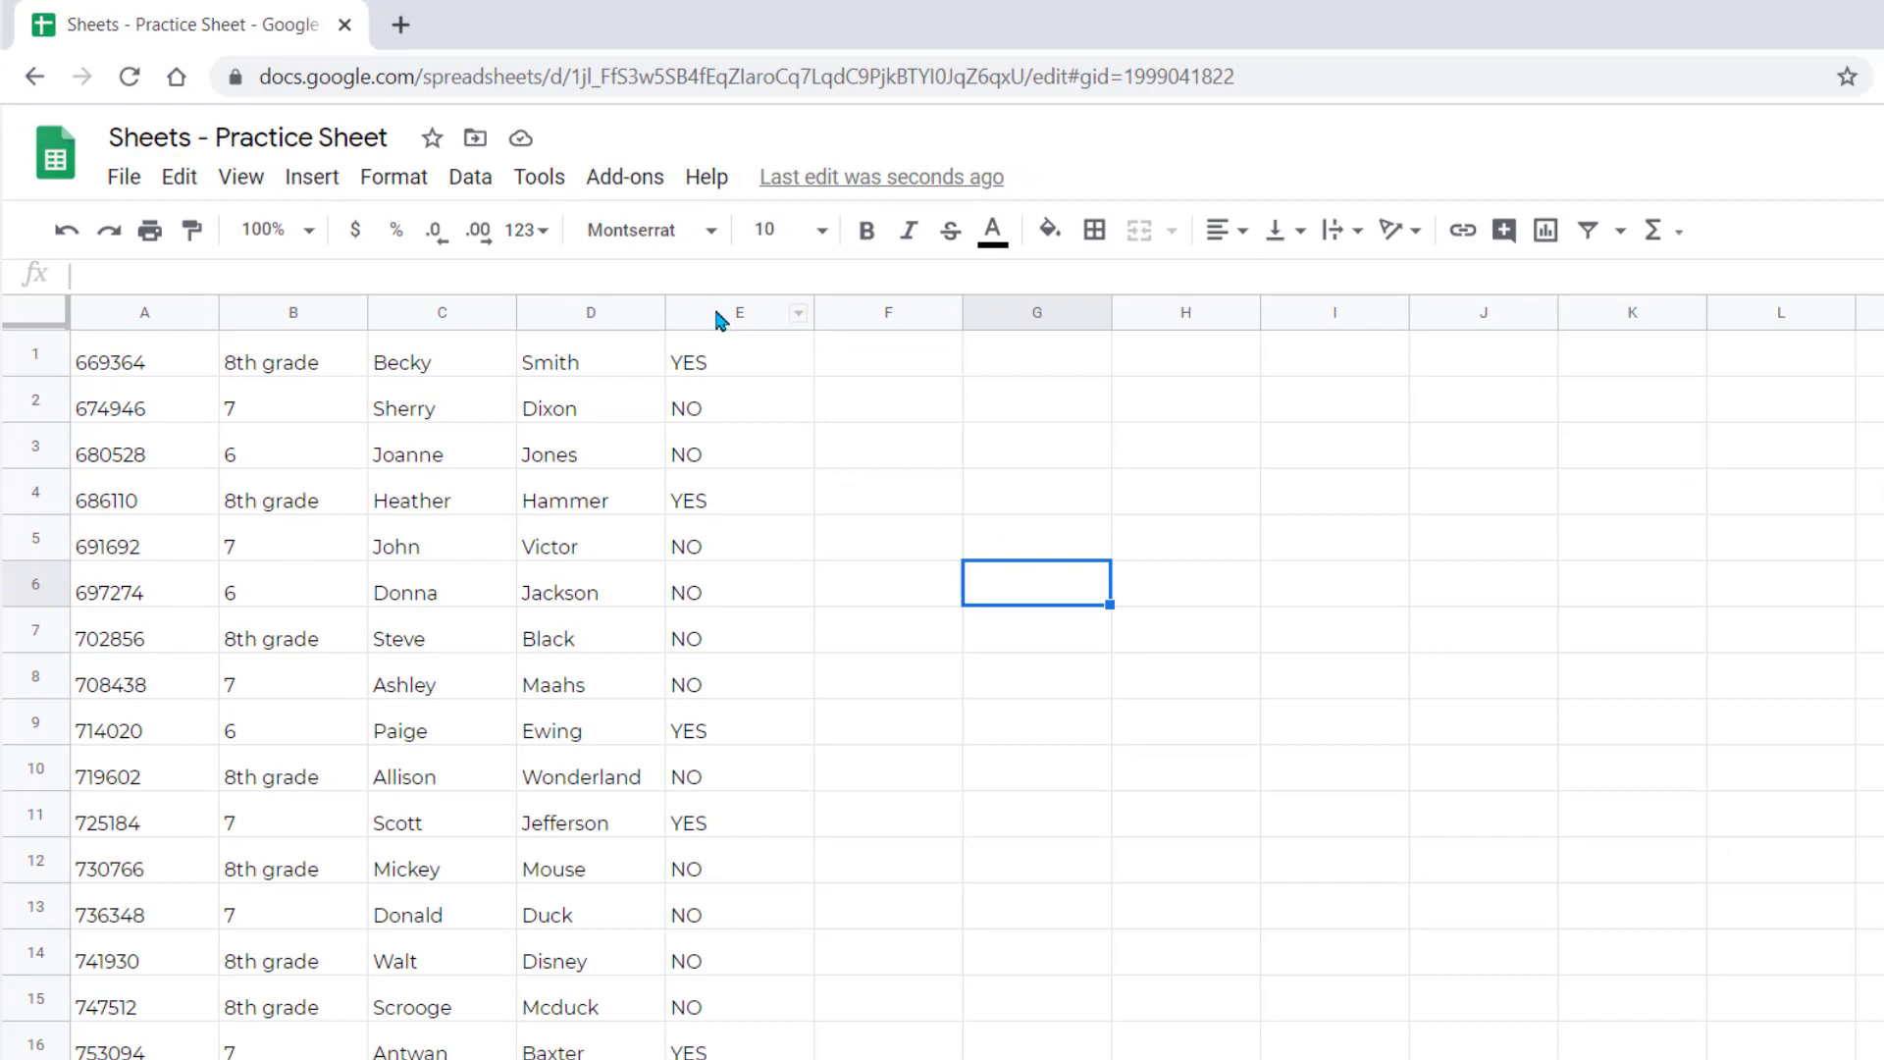
# - Replace all 84 NO entries in column E with Missing
pyautogui.click(715, 311)
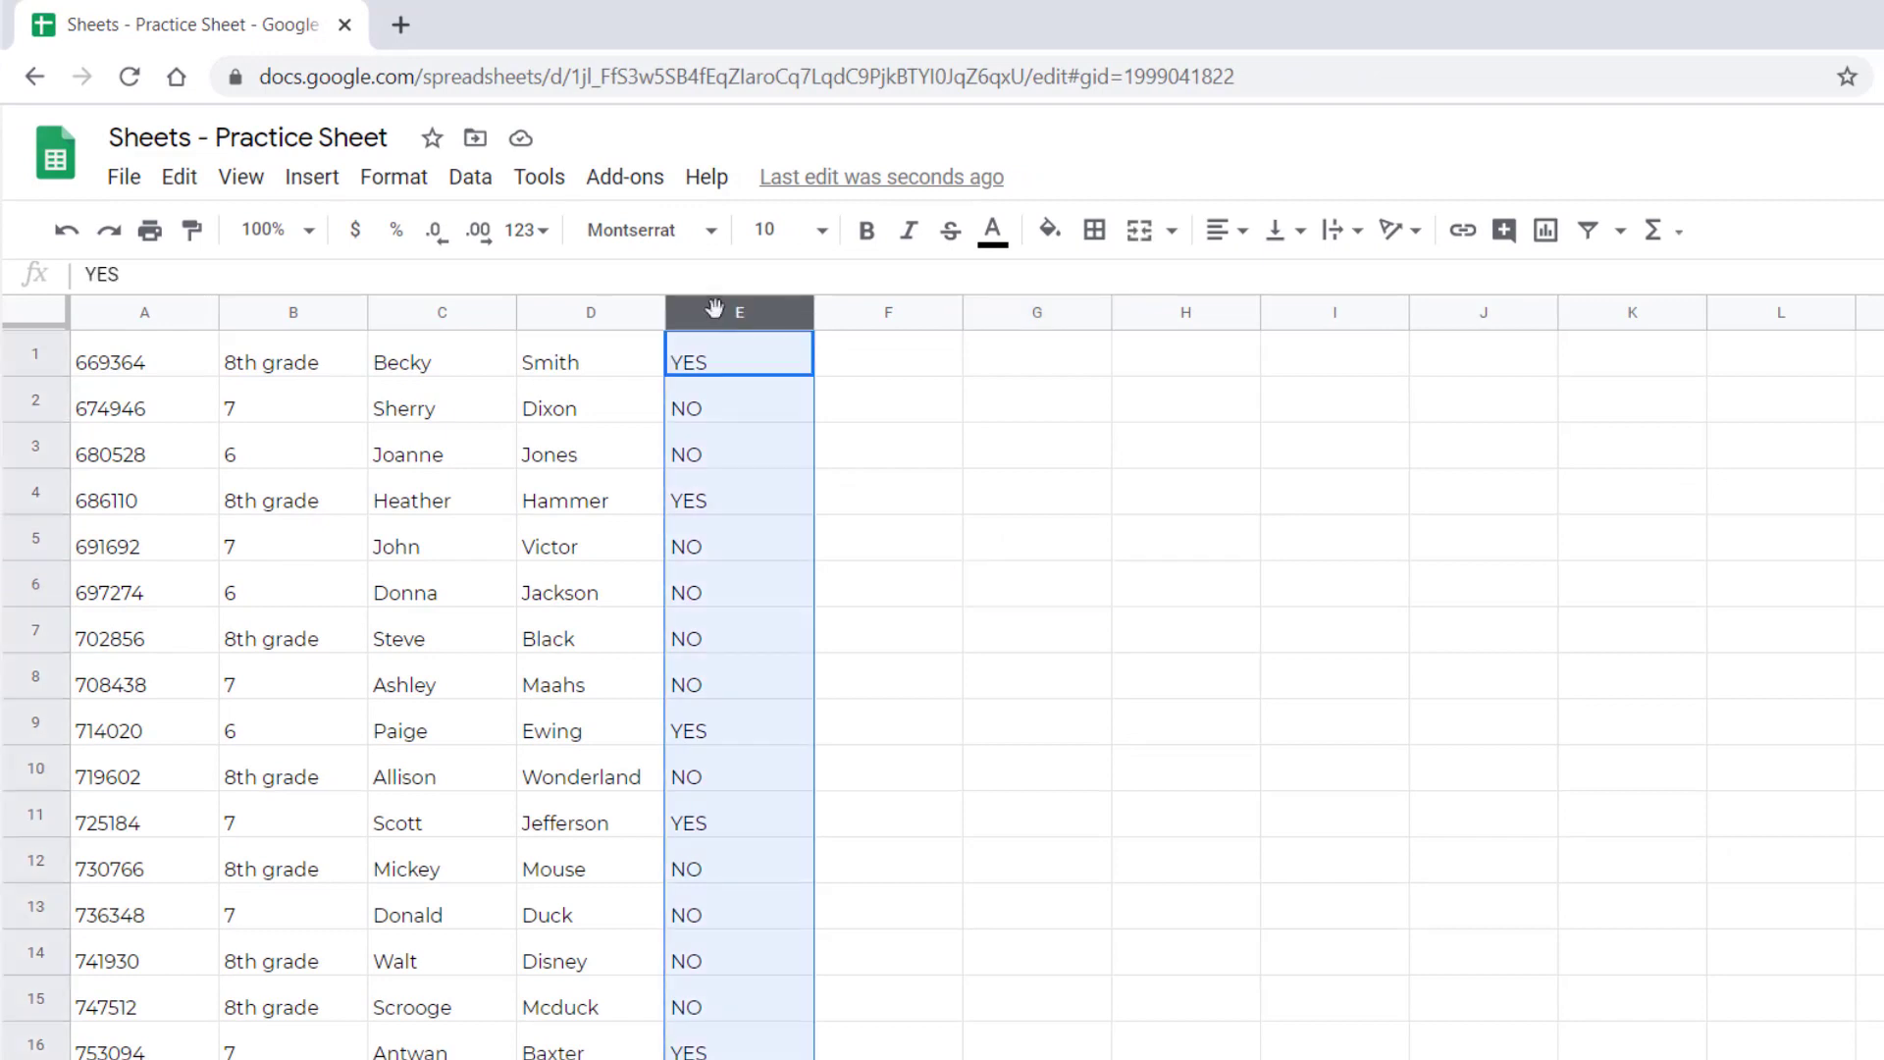
pyautogui.click(183, 177)
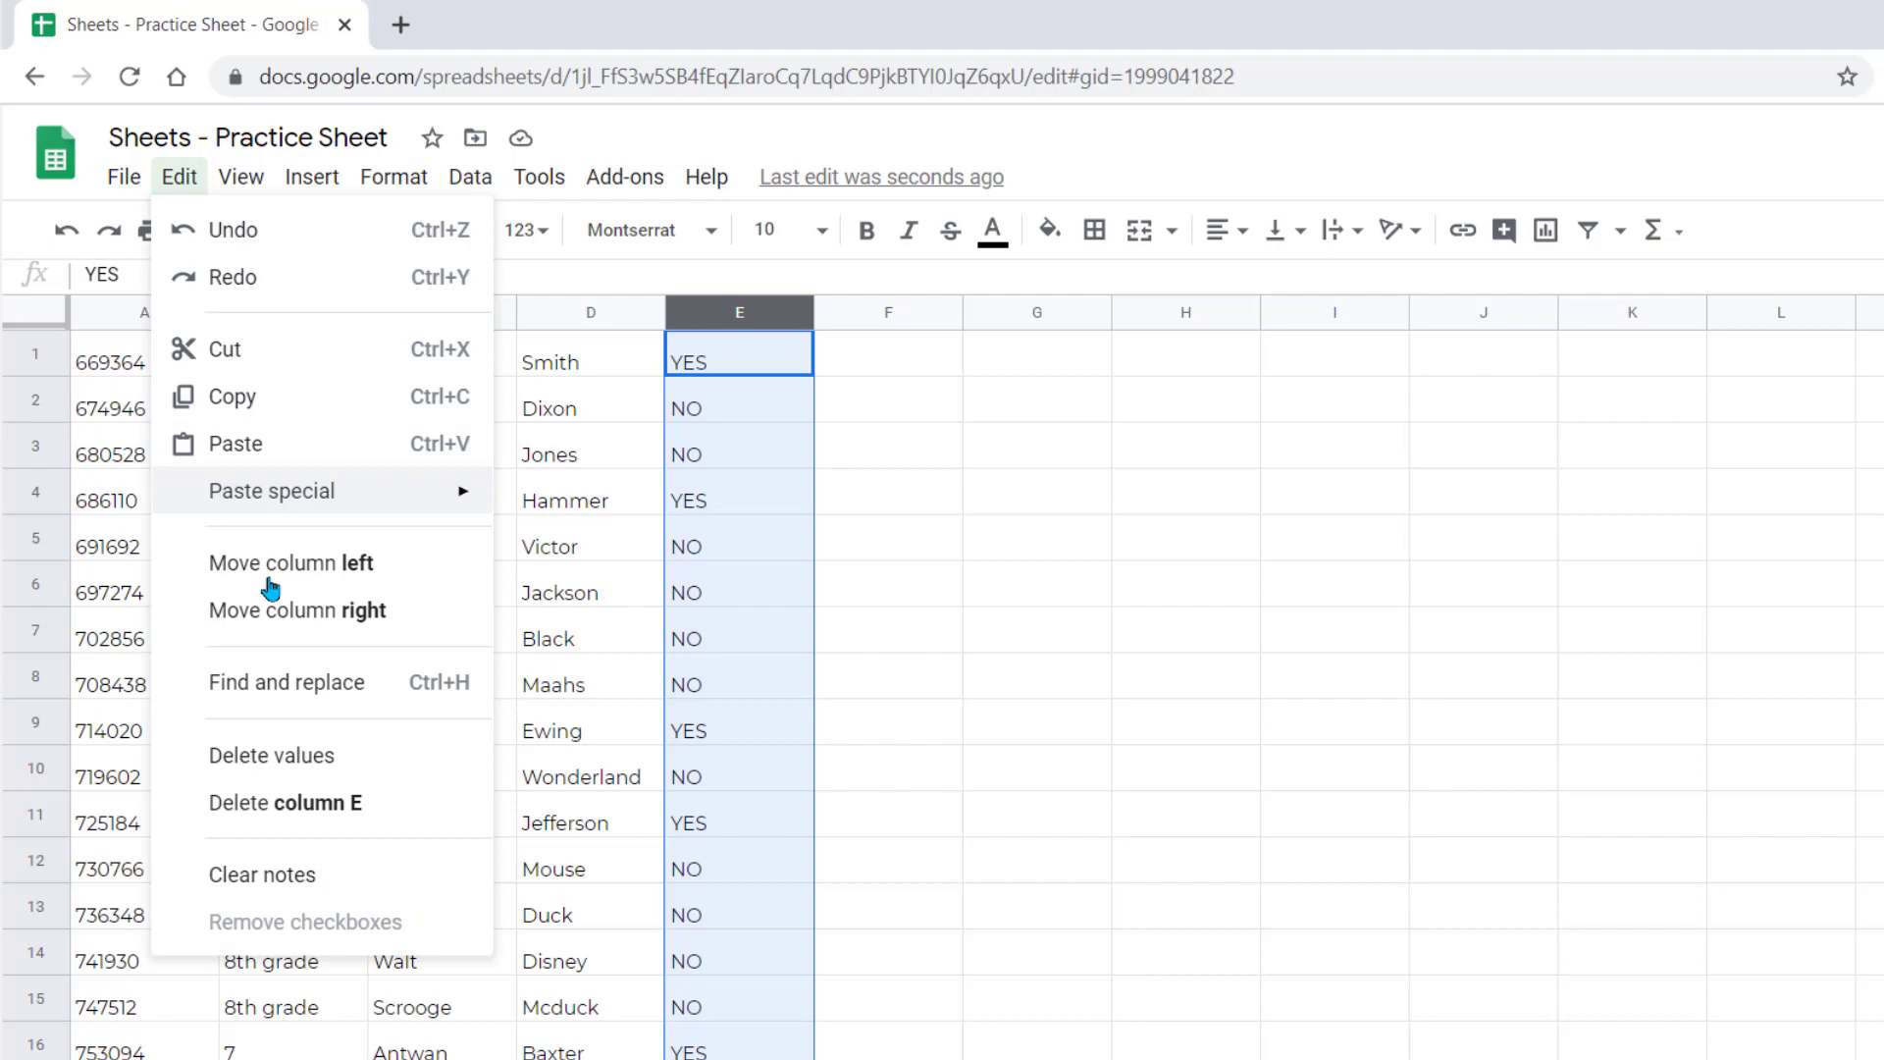
pyautogui.click(262, 683)
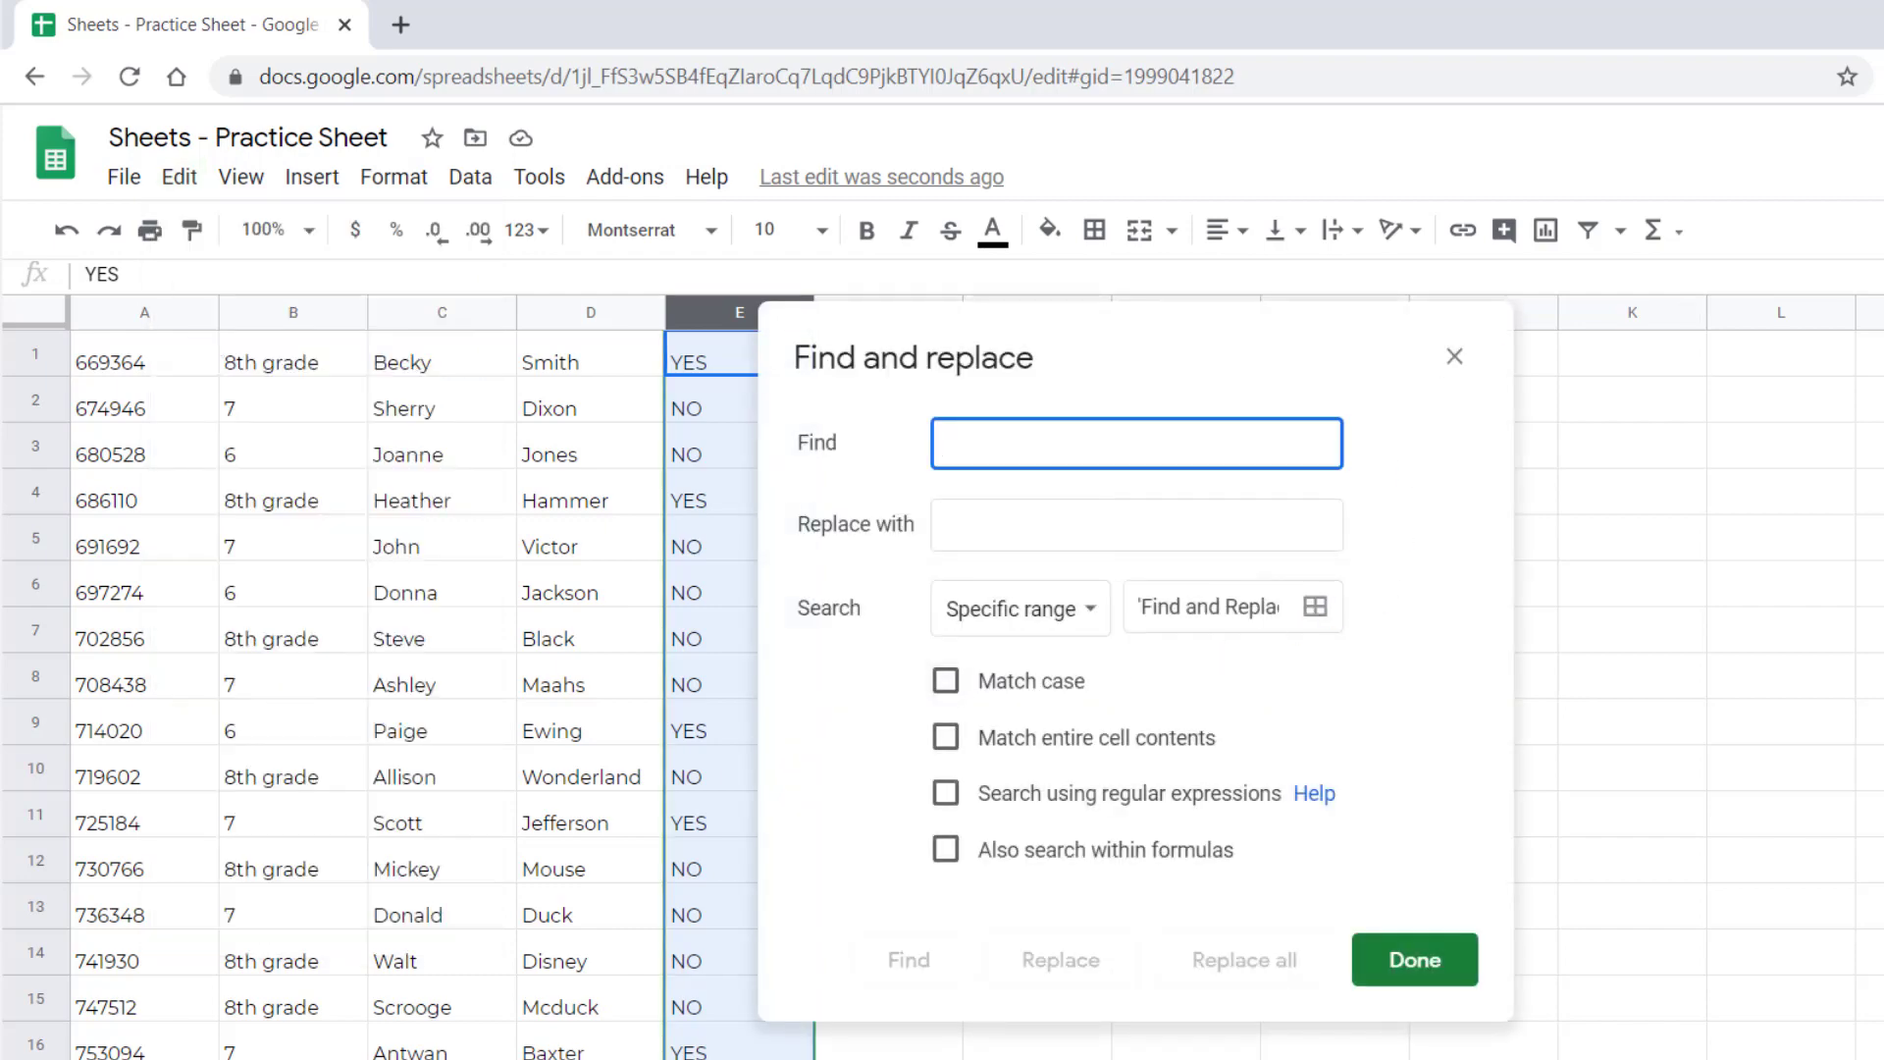
pyautogui.write('NO')
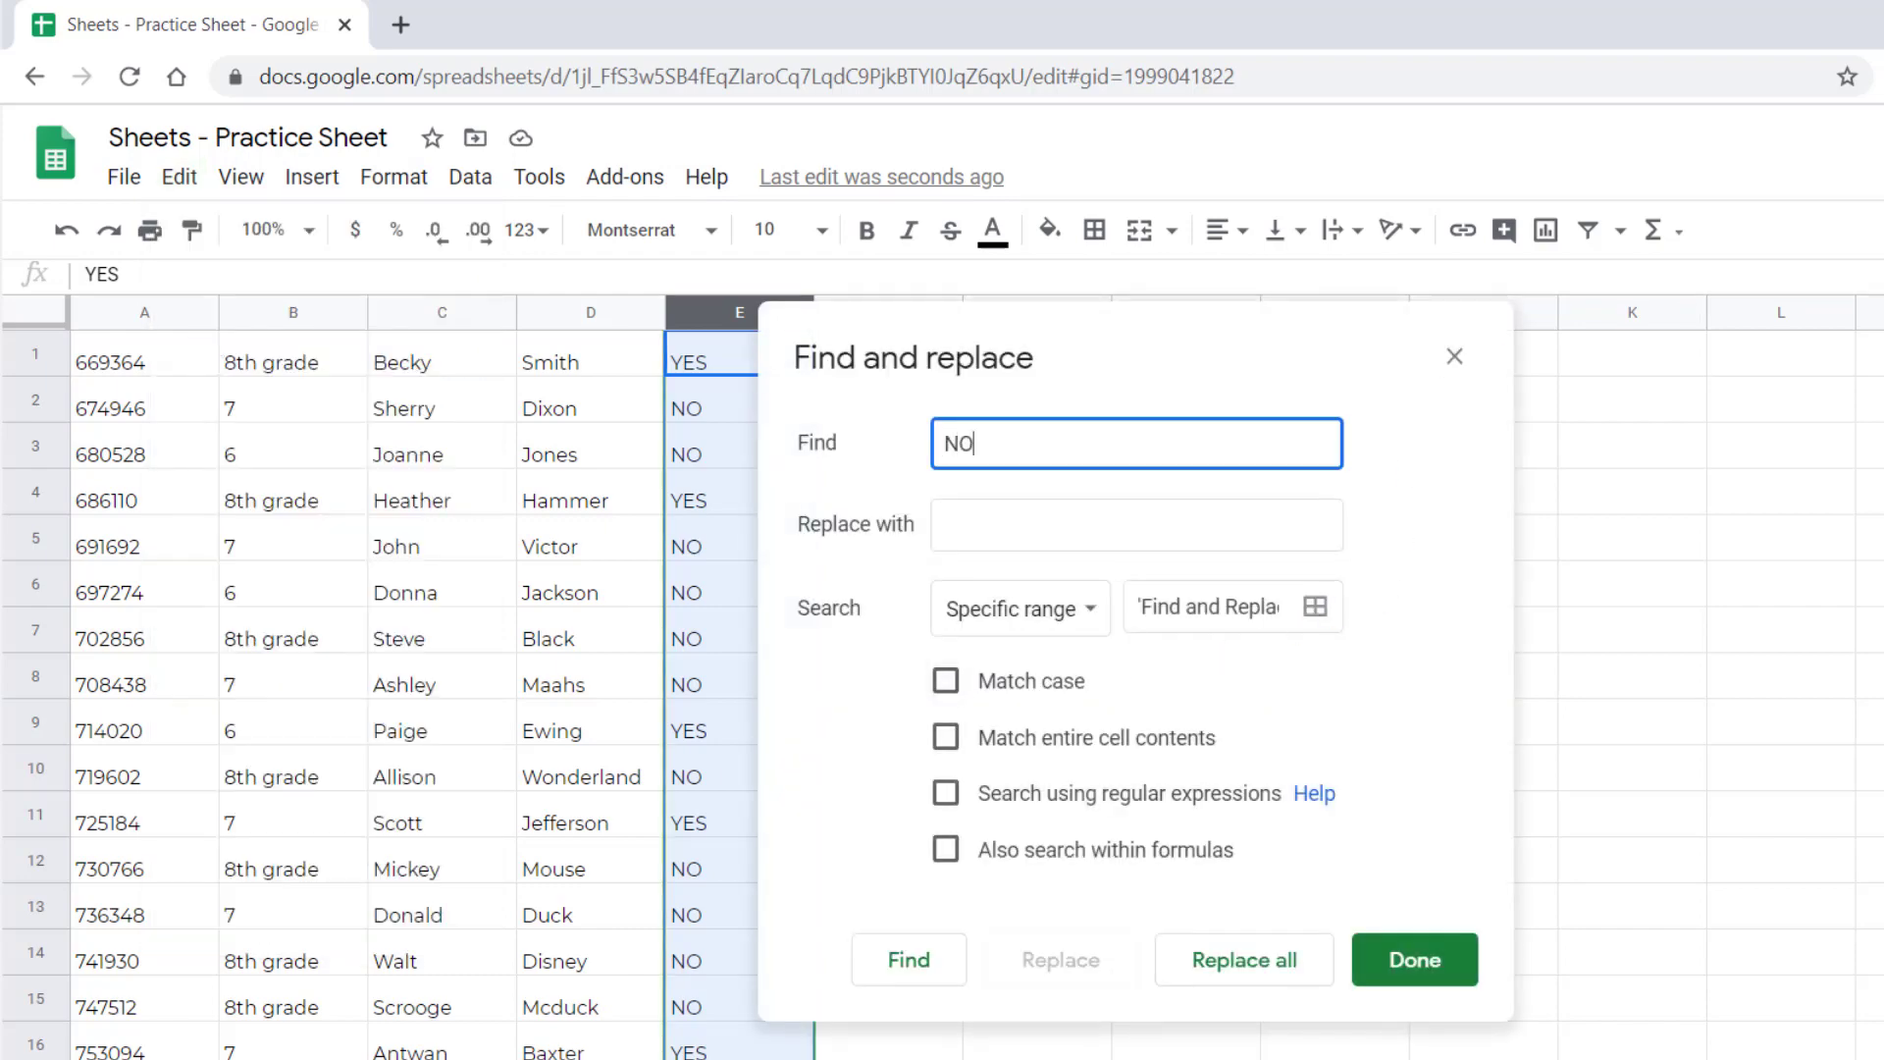
pyautogui.click(971, 521)
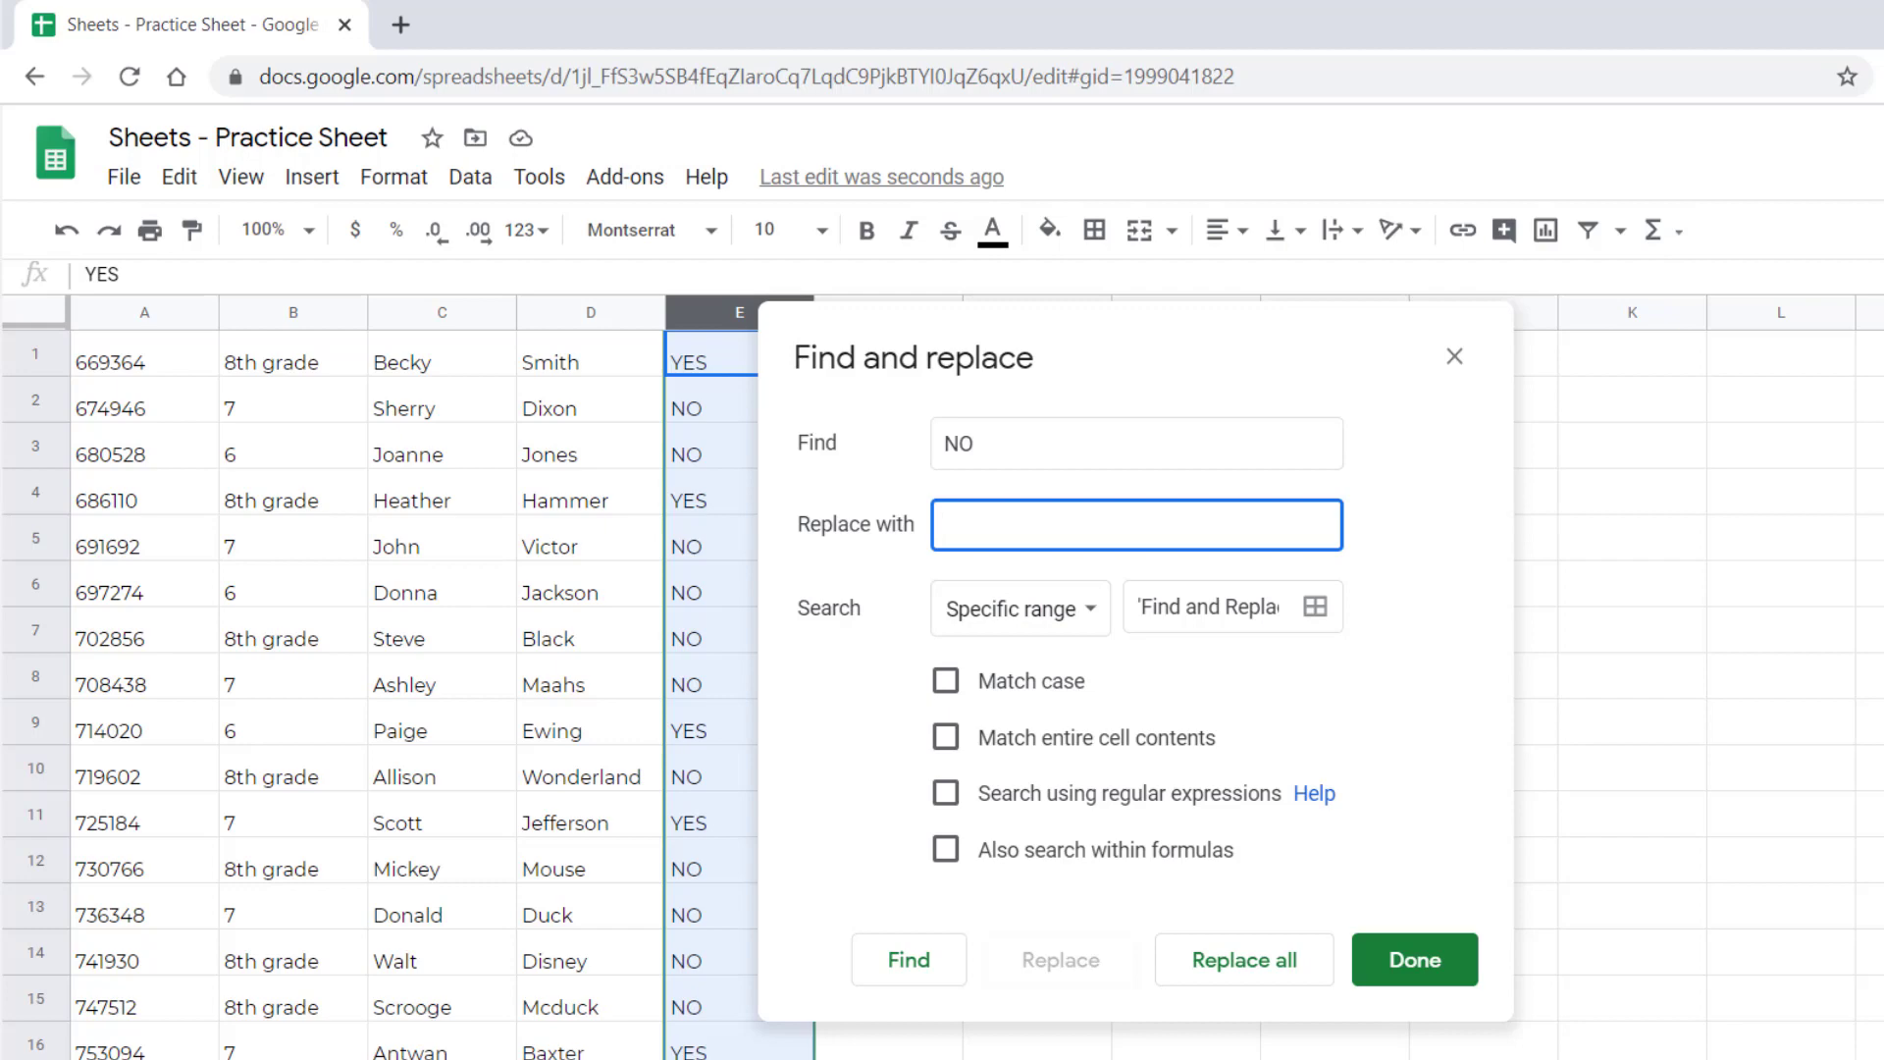
pyautogui.write('iMissin')
pyautogui.write('g')
pyautogui.click(1253, 970)
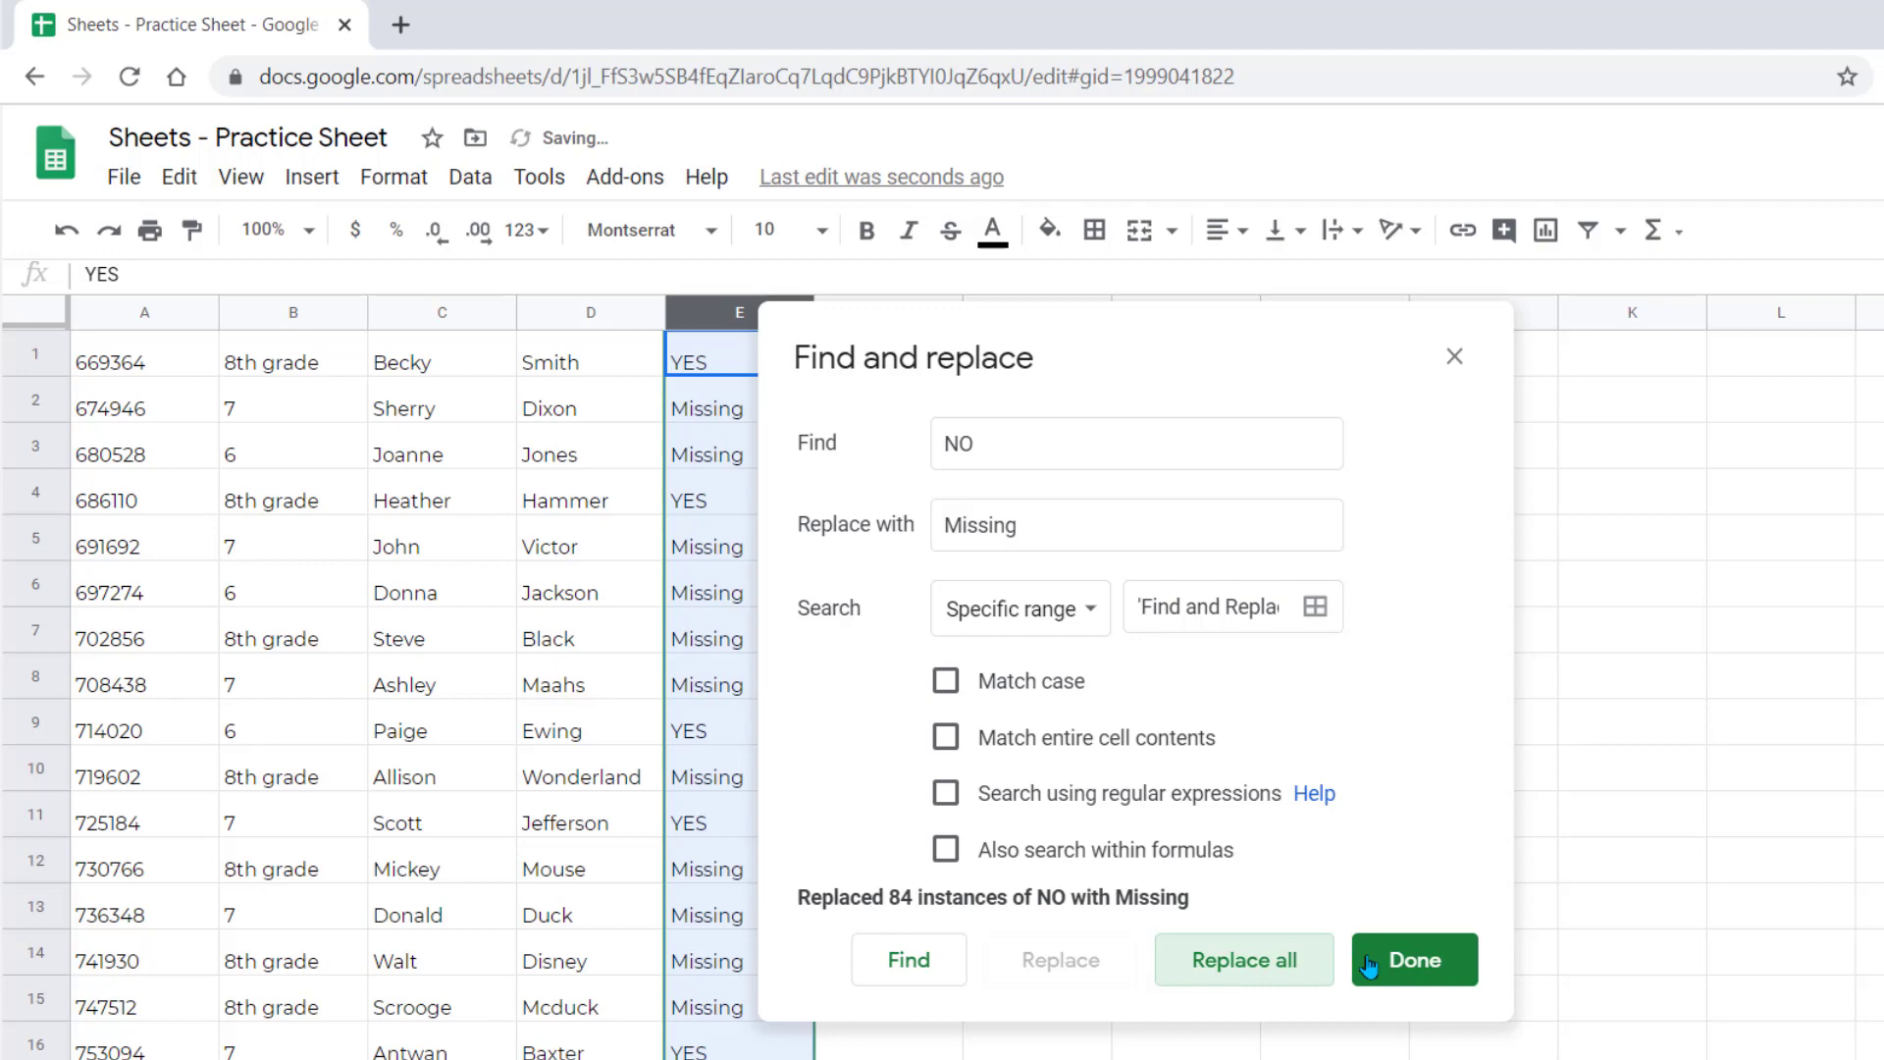
pyautogui.click(1422, 967)
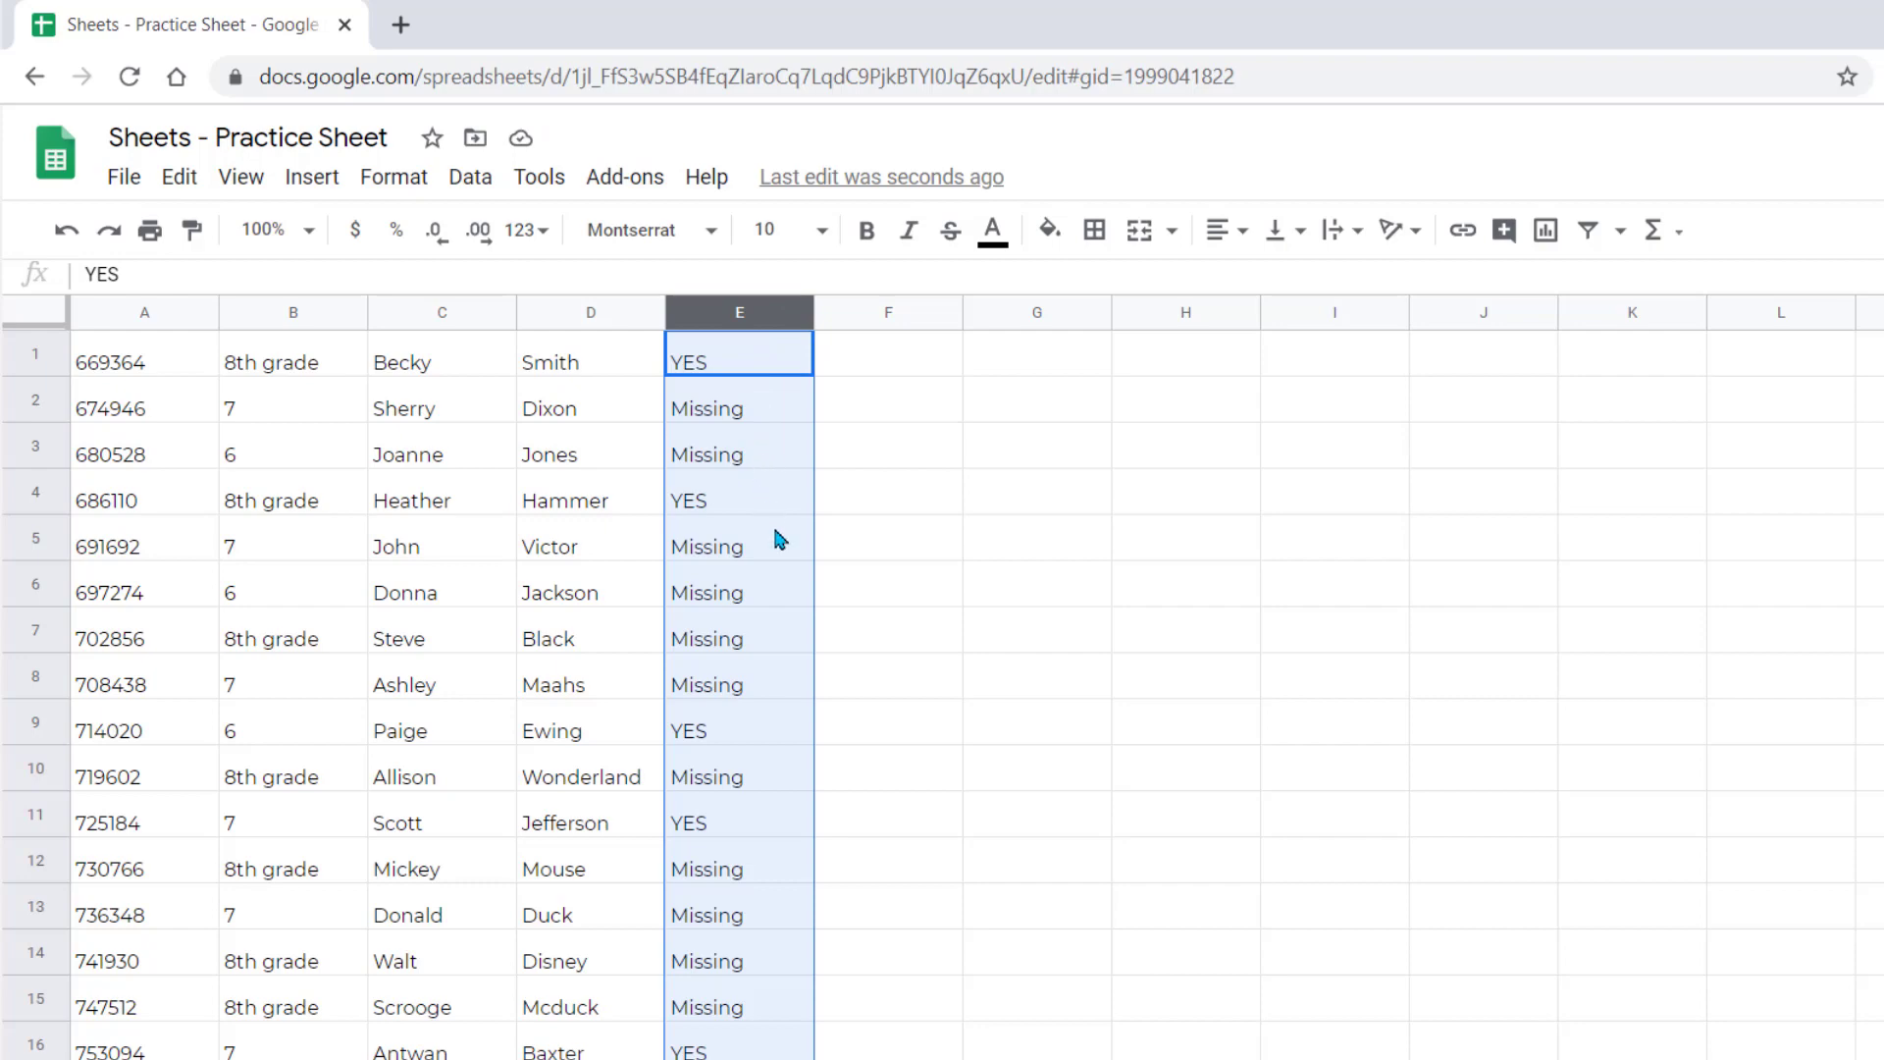
# - Copy the '8th grade' text from cell B1
pyautogui.moveTo(292, 312)
pyautogui.click(270, 314)
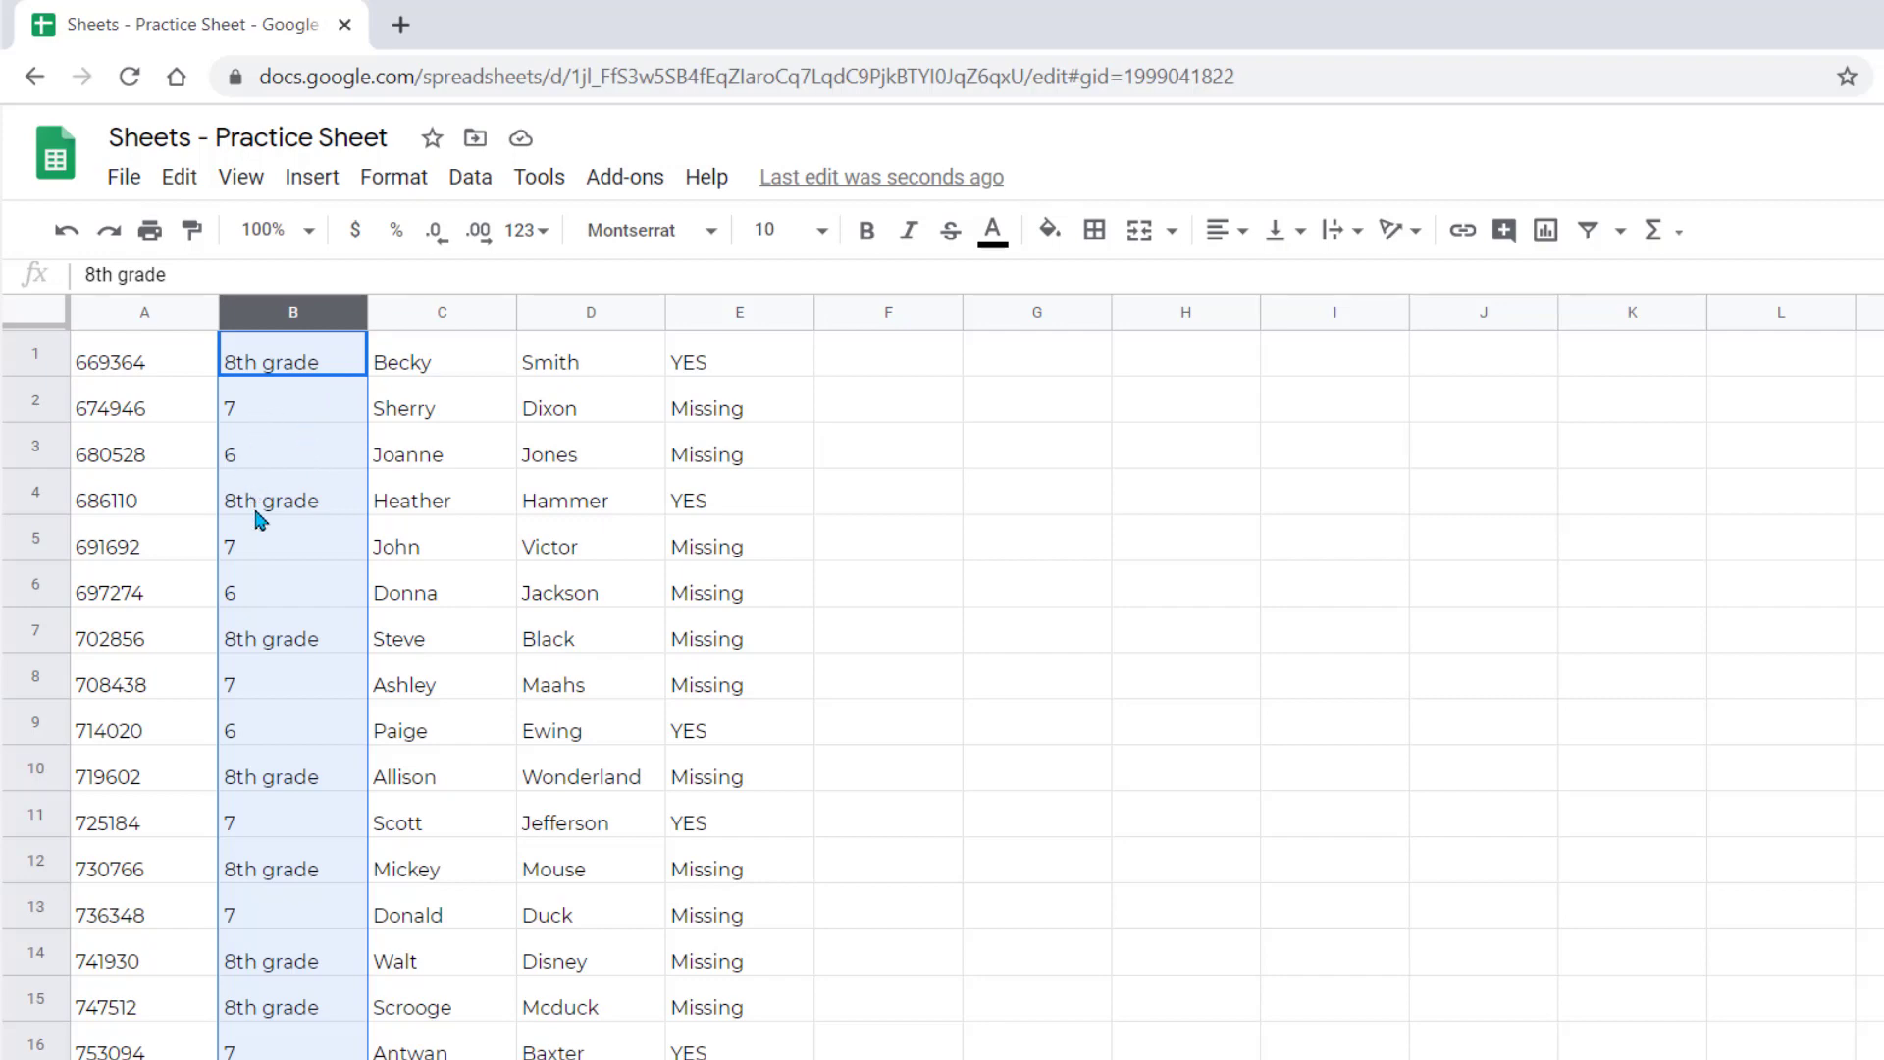
pyautogui.click(267, 364)
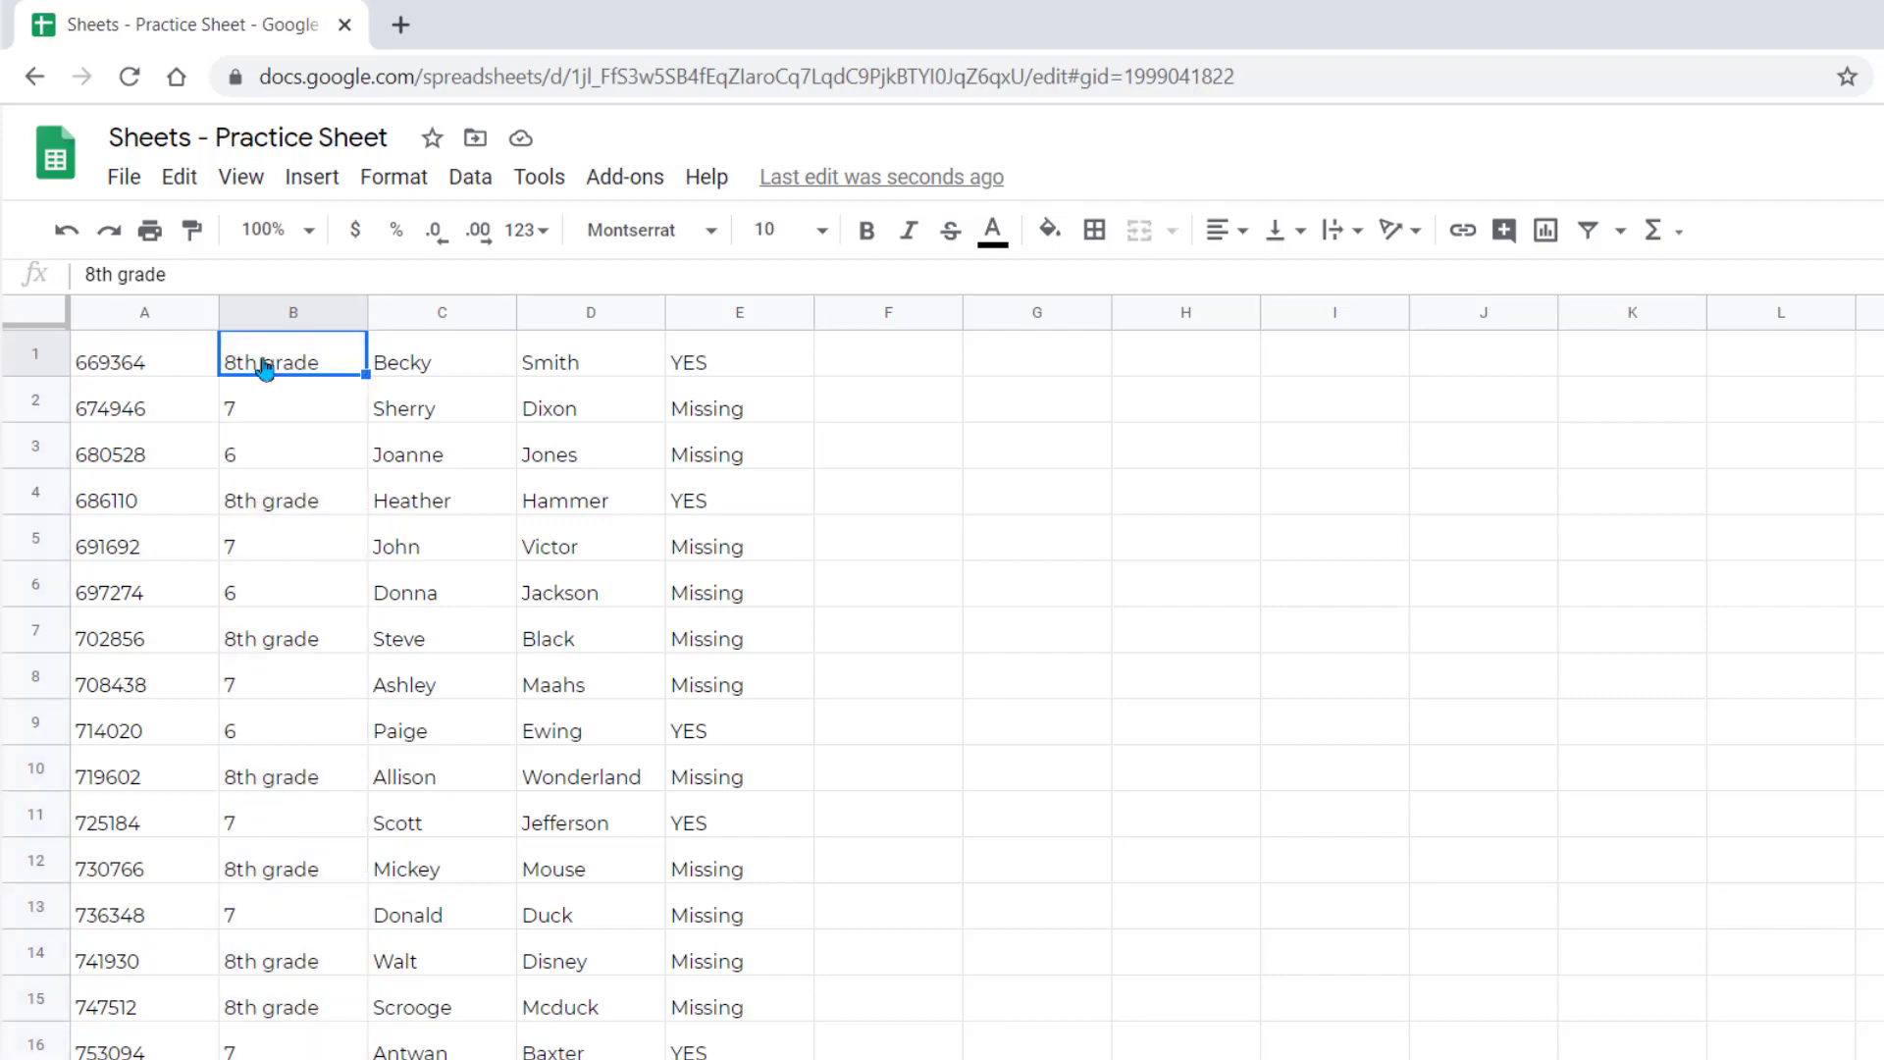
pyautogui.rightClick(265, 367)
pyautogui.click(349, 268)
# - Replace every '8th grade' in column B with 8, then deselect the column
pyautogui.click(285, 321)
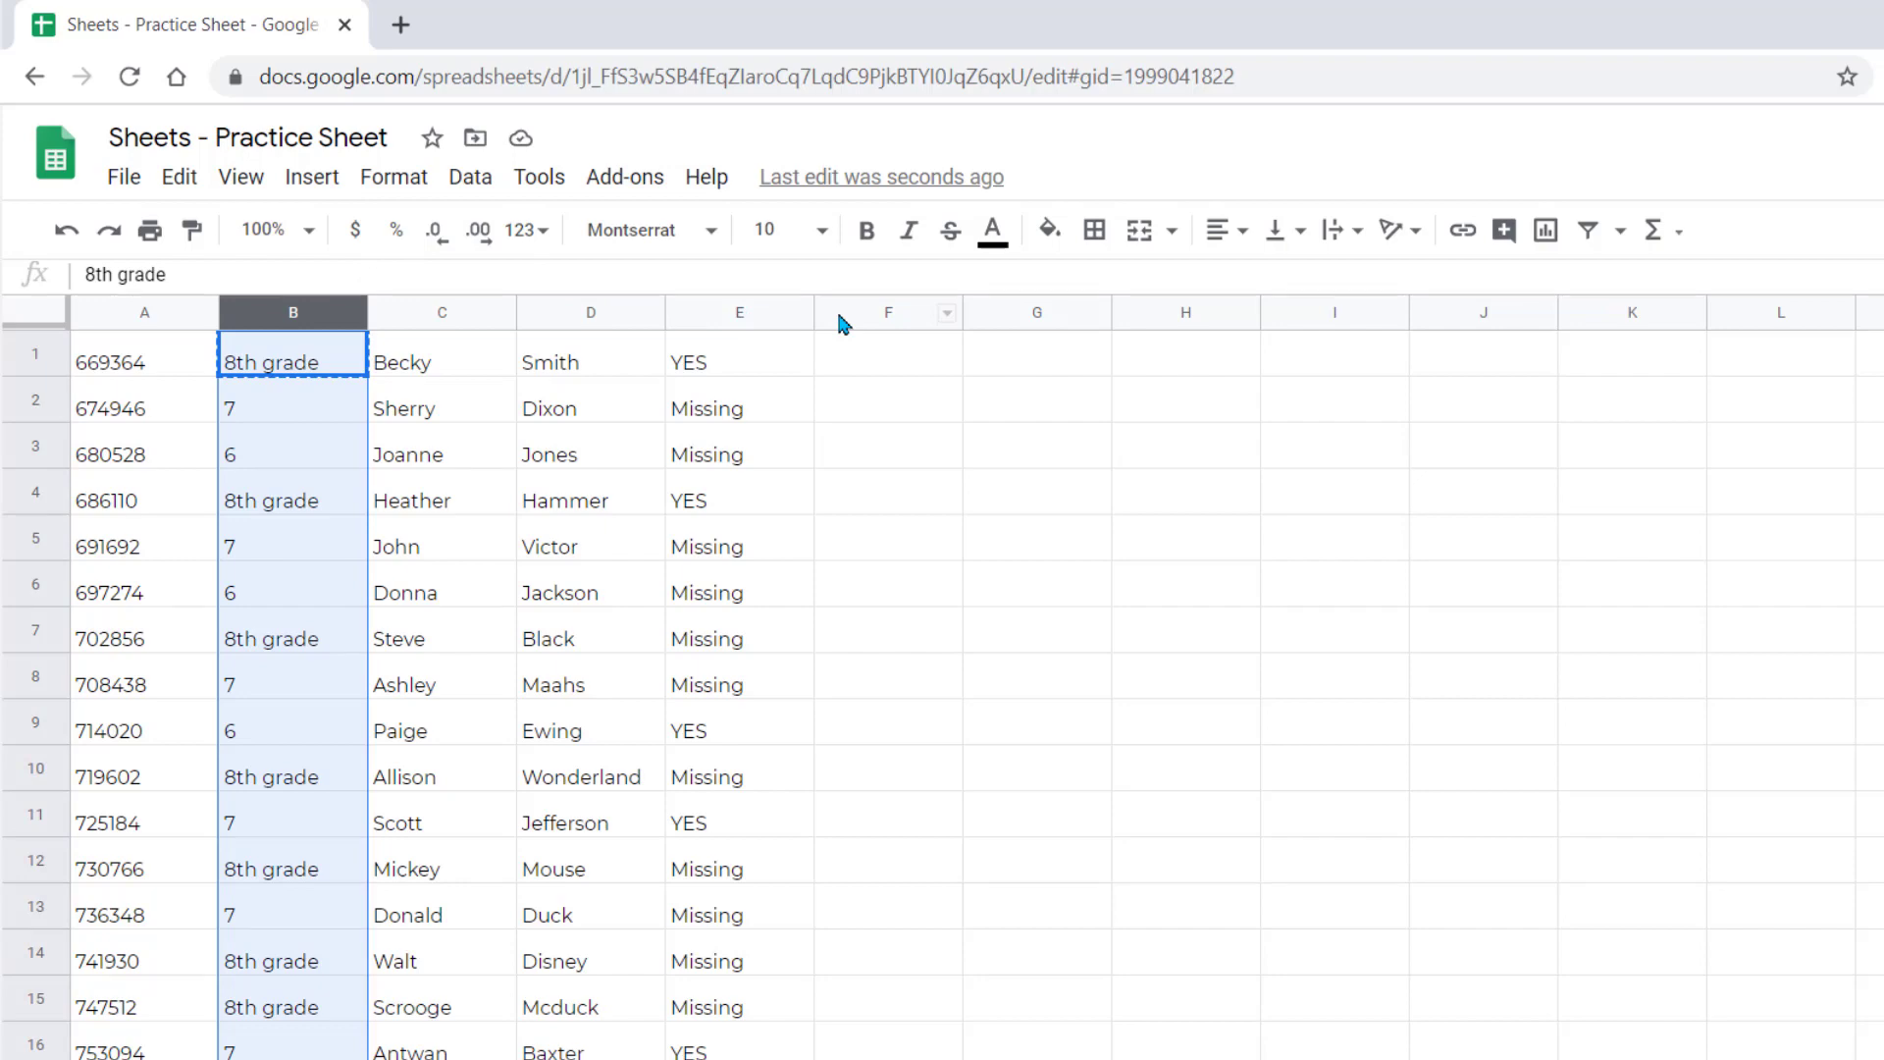
pyautogui.hotkey('ctrl', 'h')
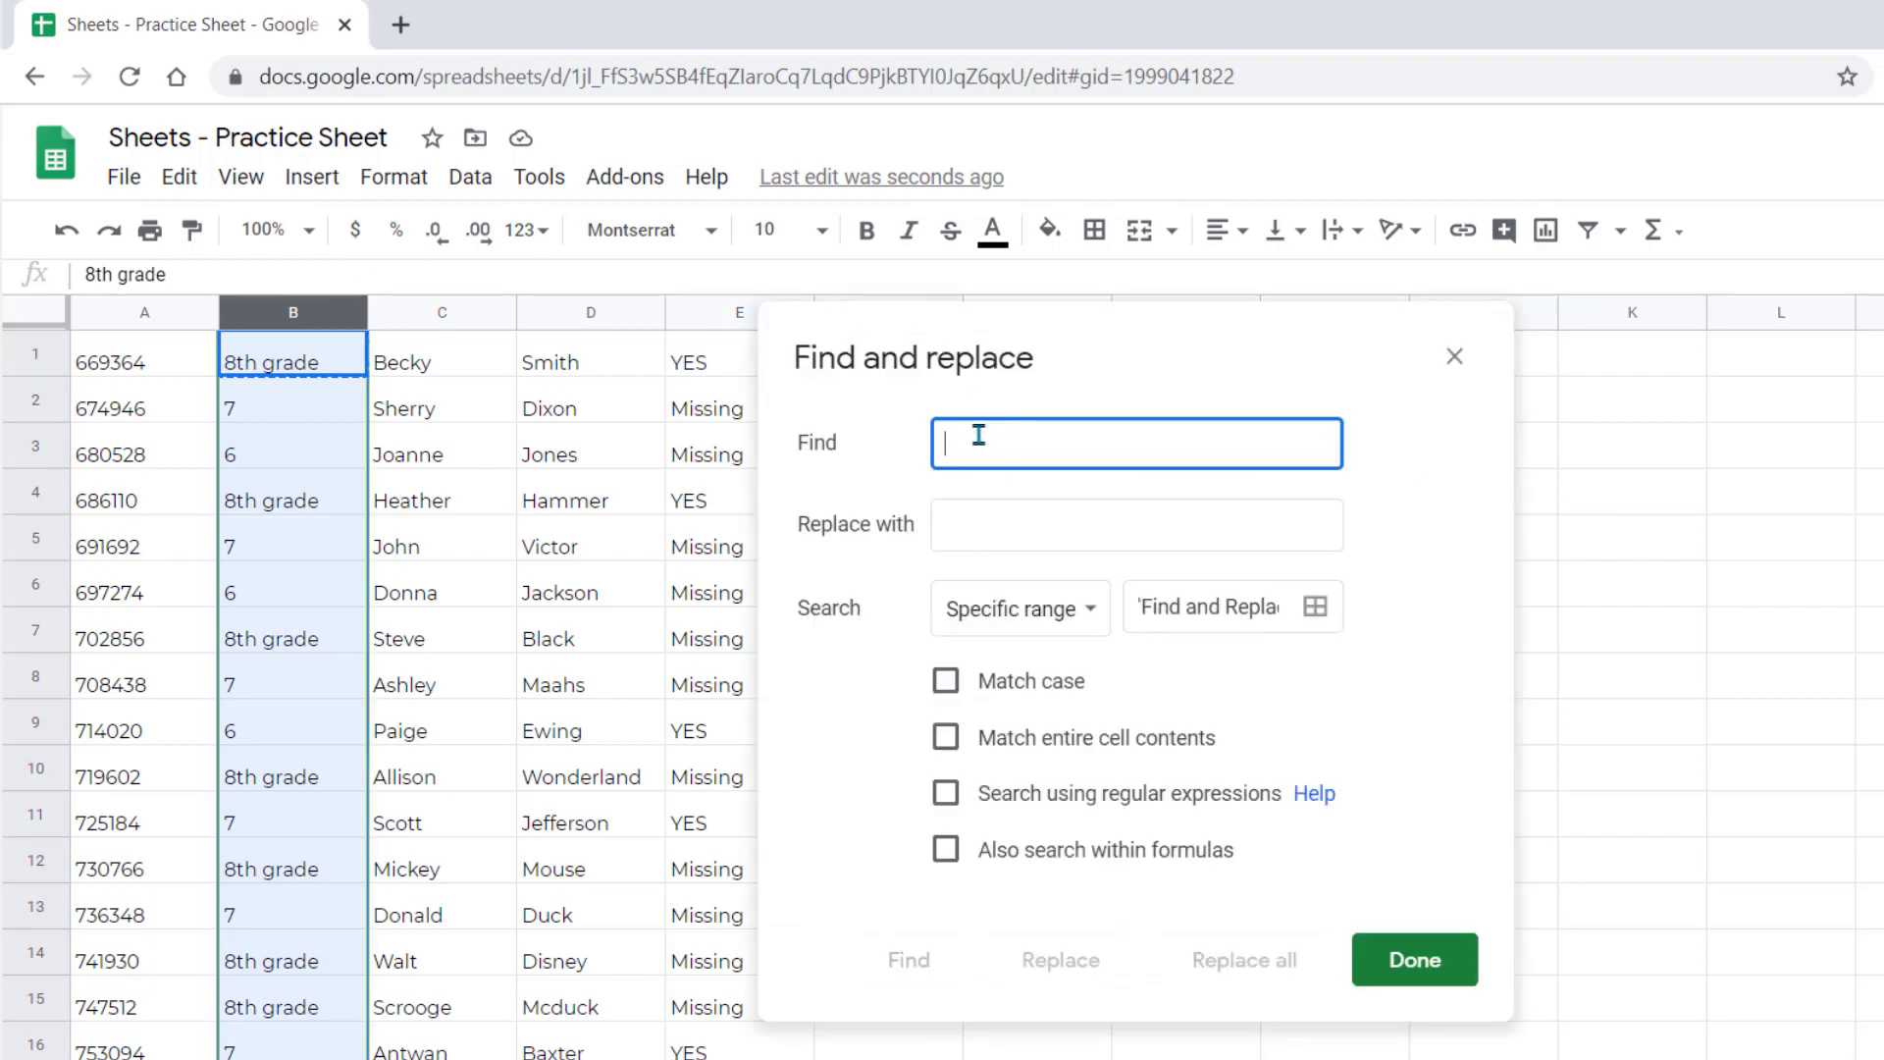
pyautogui.hotkey('ctrl', 'v')
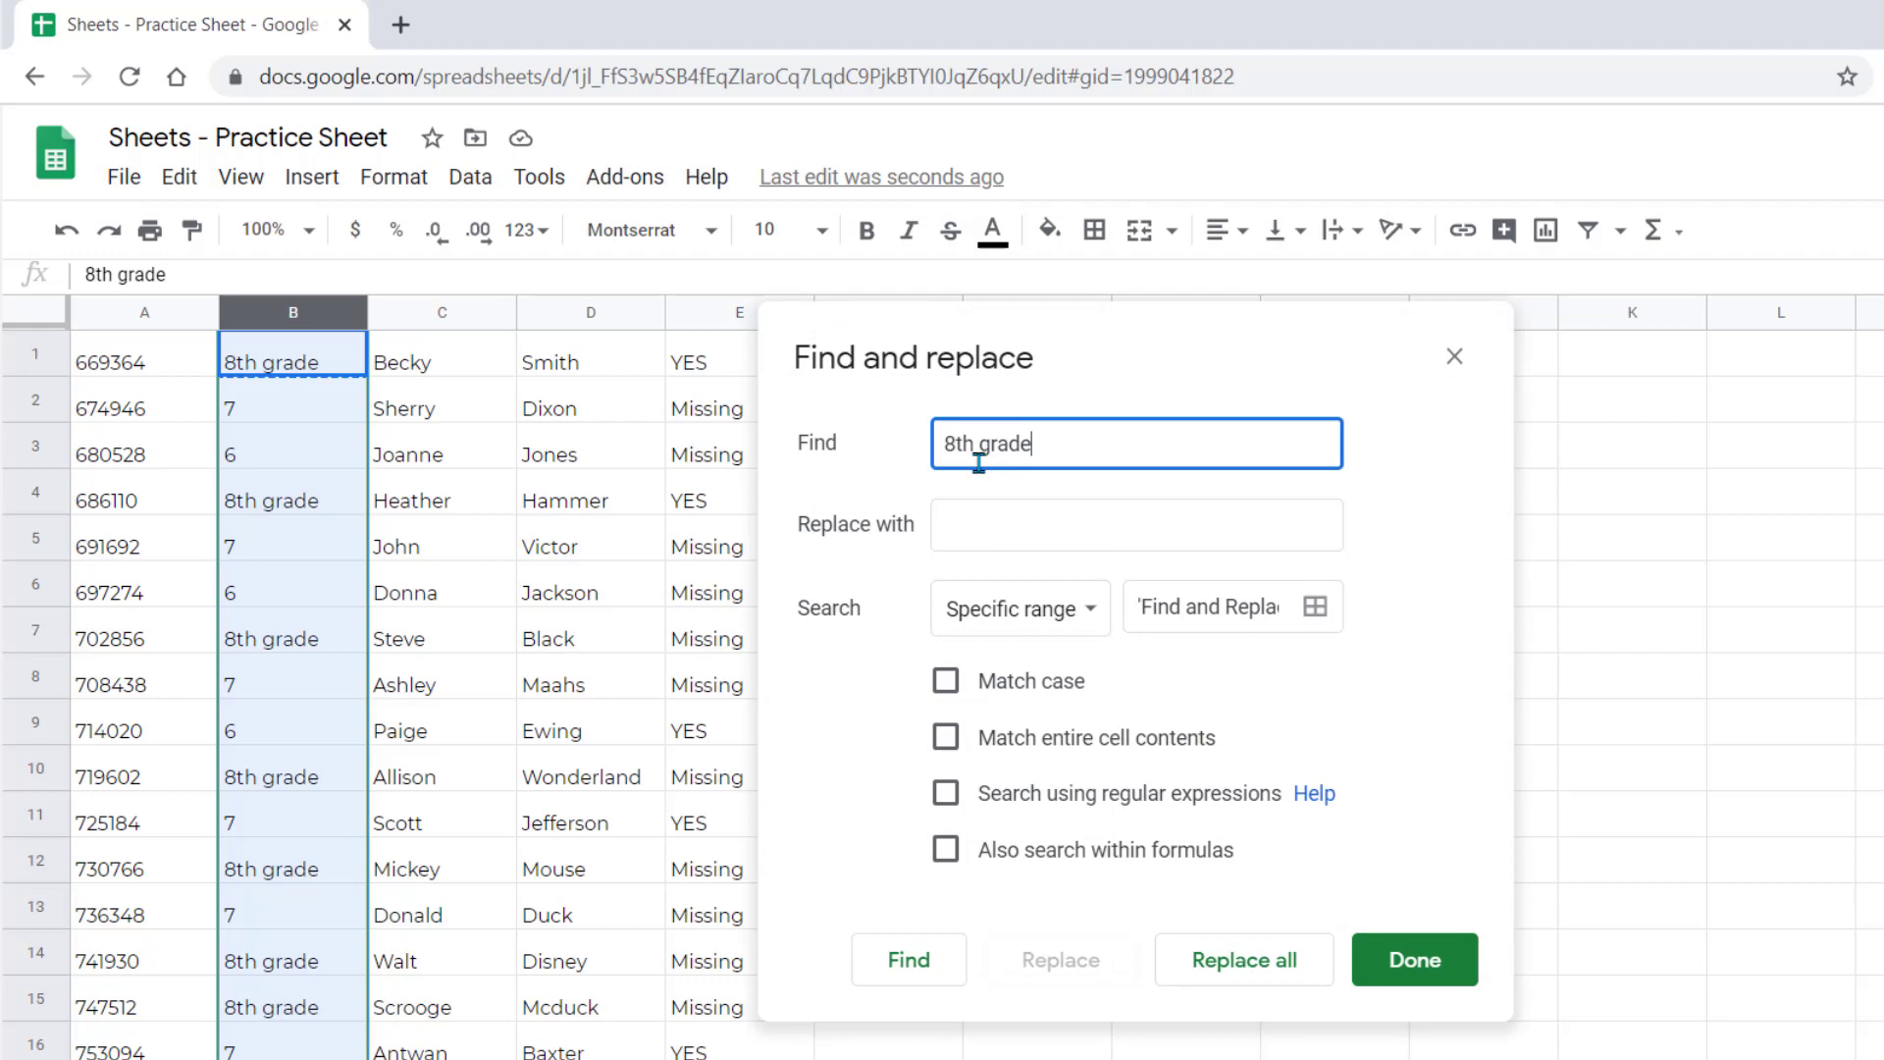
pyautogui.click(958, 518)
pyautogui.write('8')
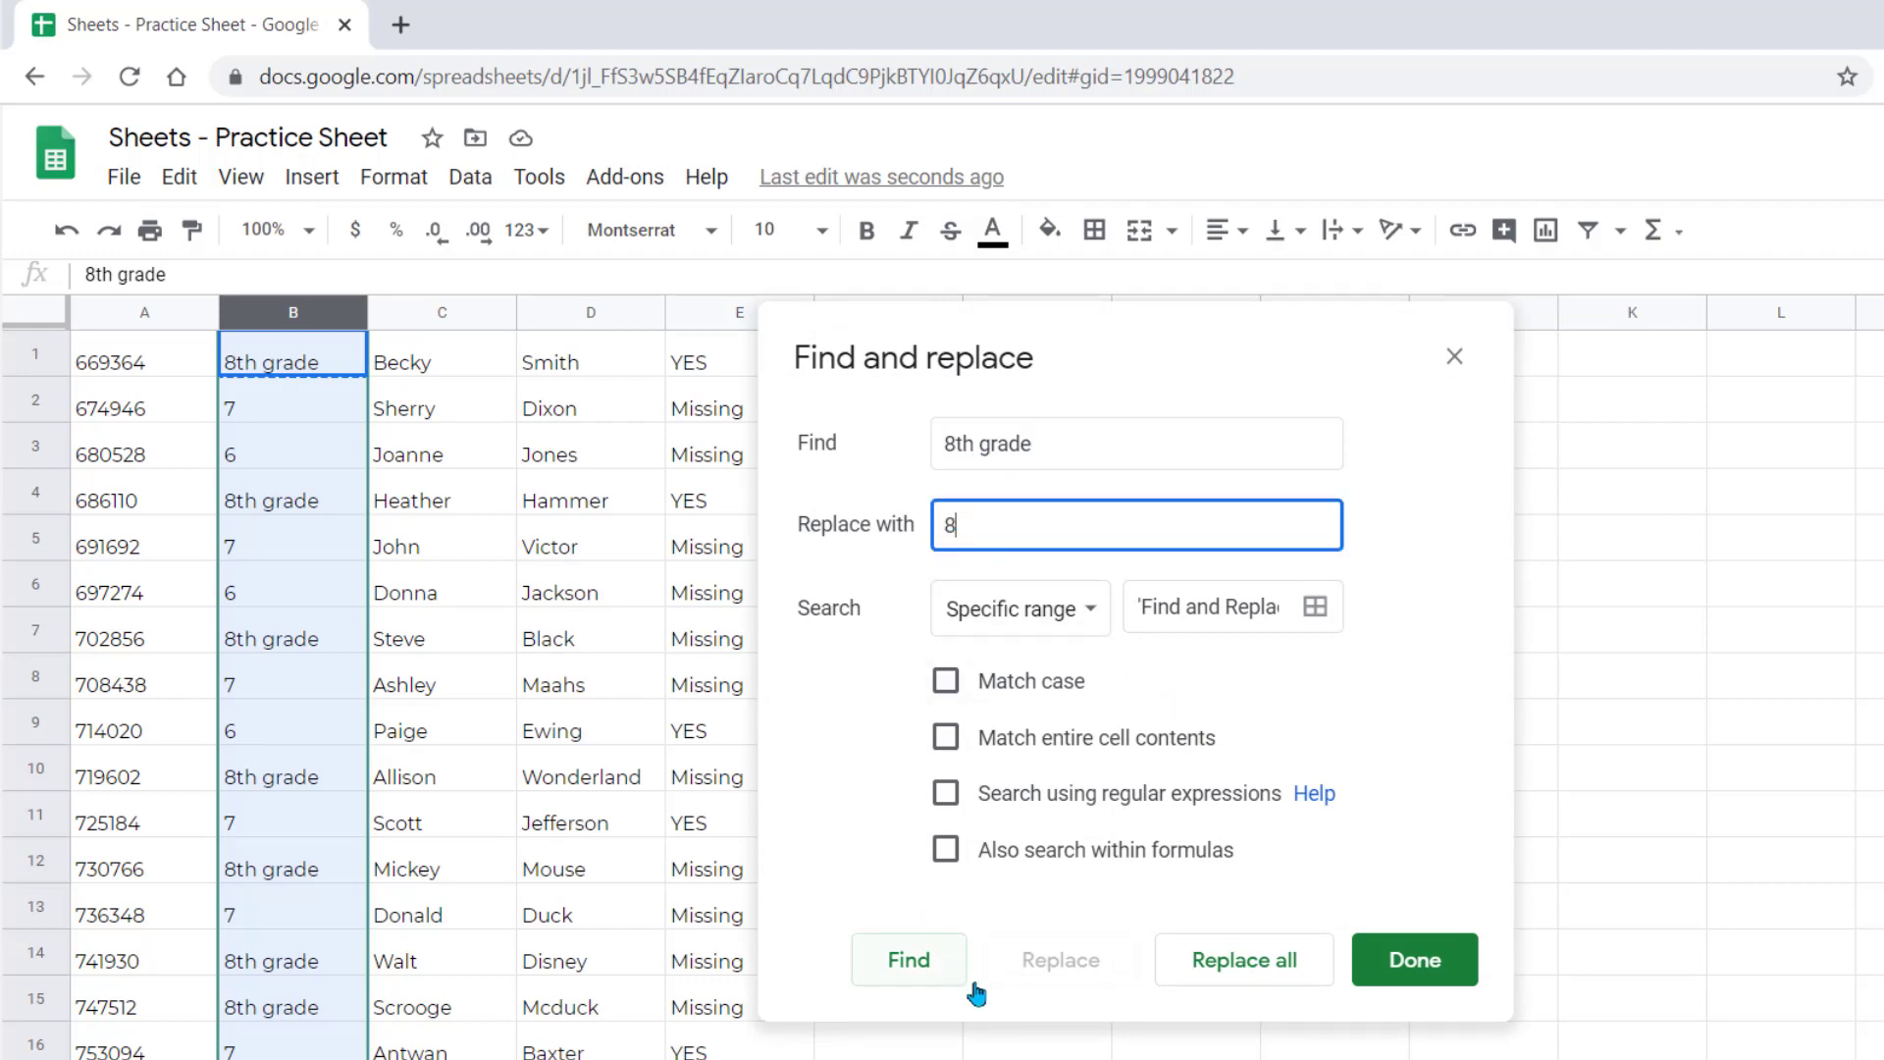
pyautogui.click(1249, 973)
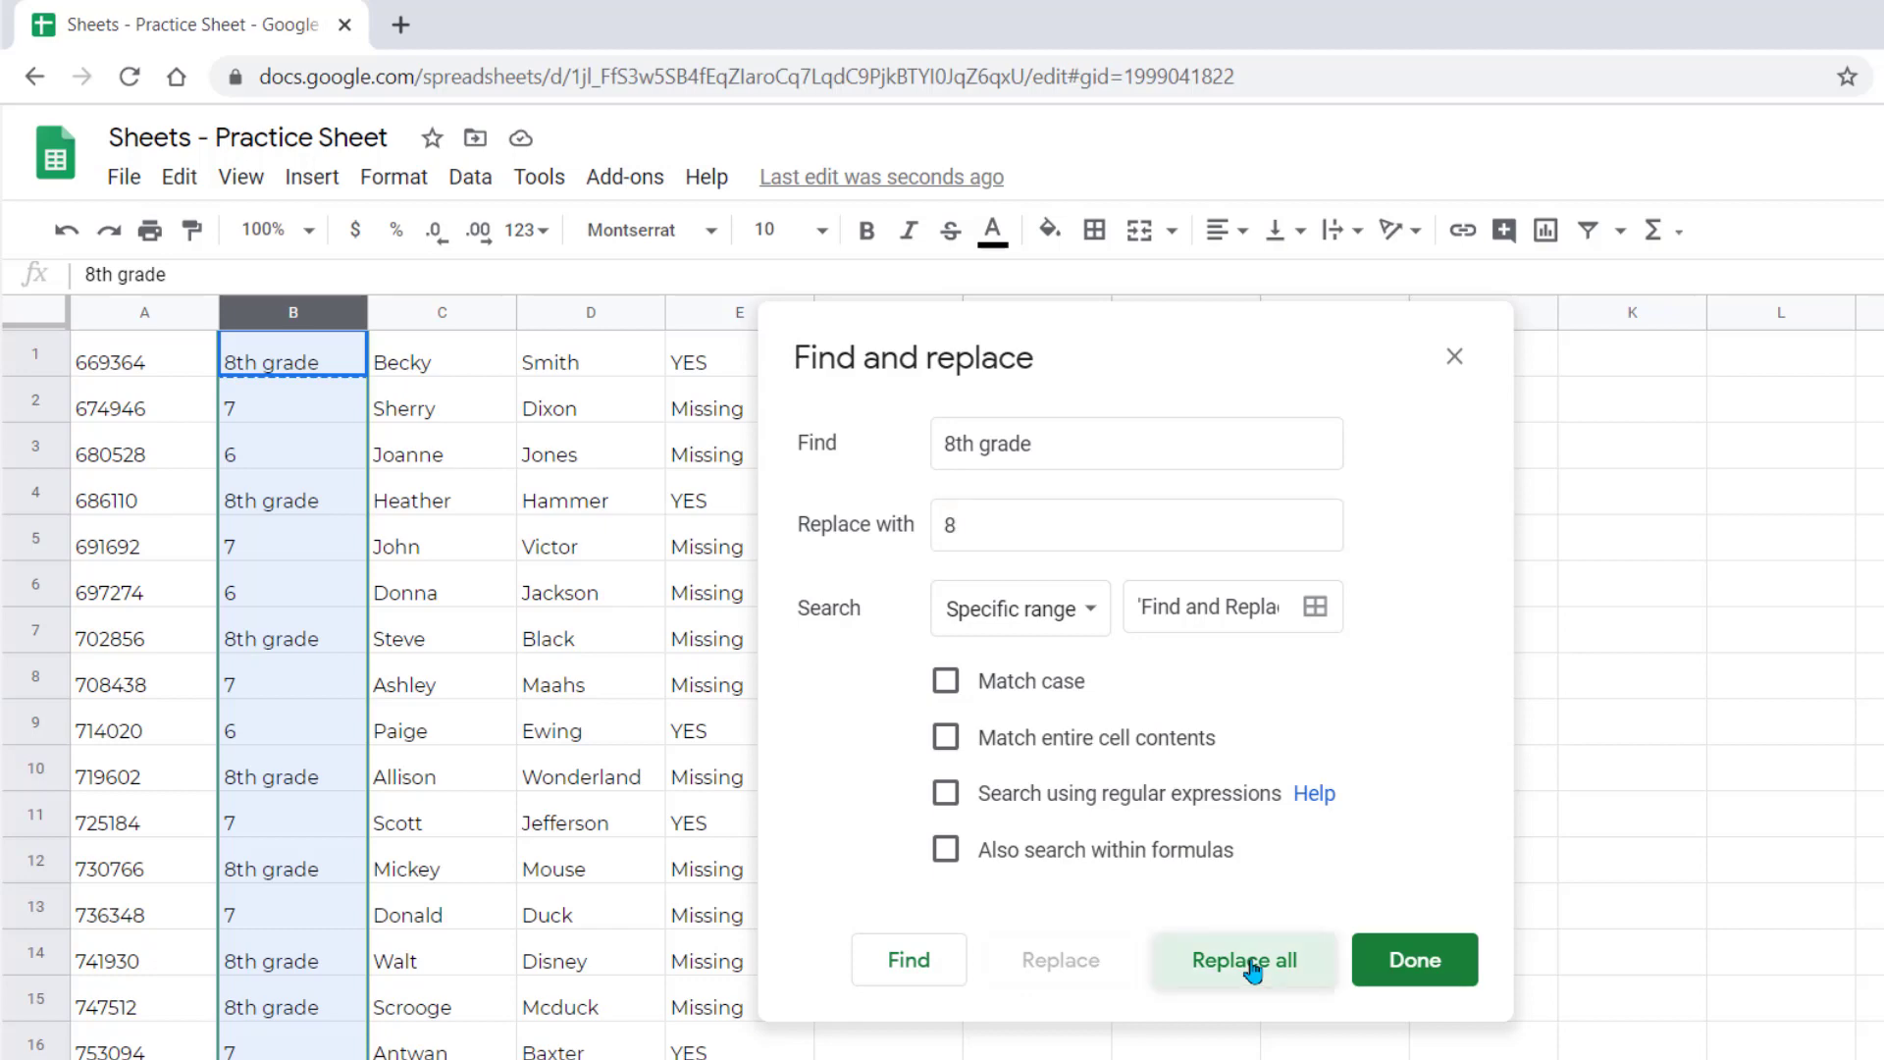
pyautogui.click(1420, 964)
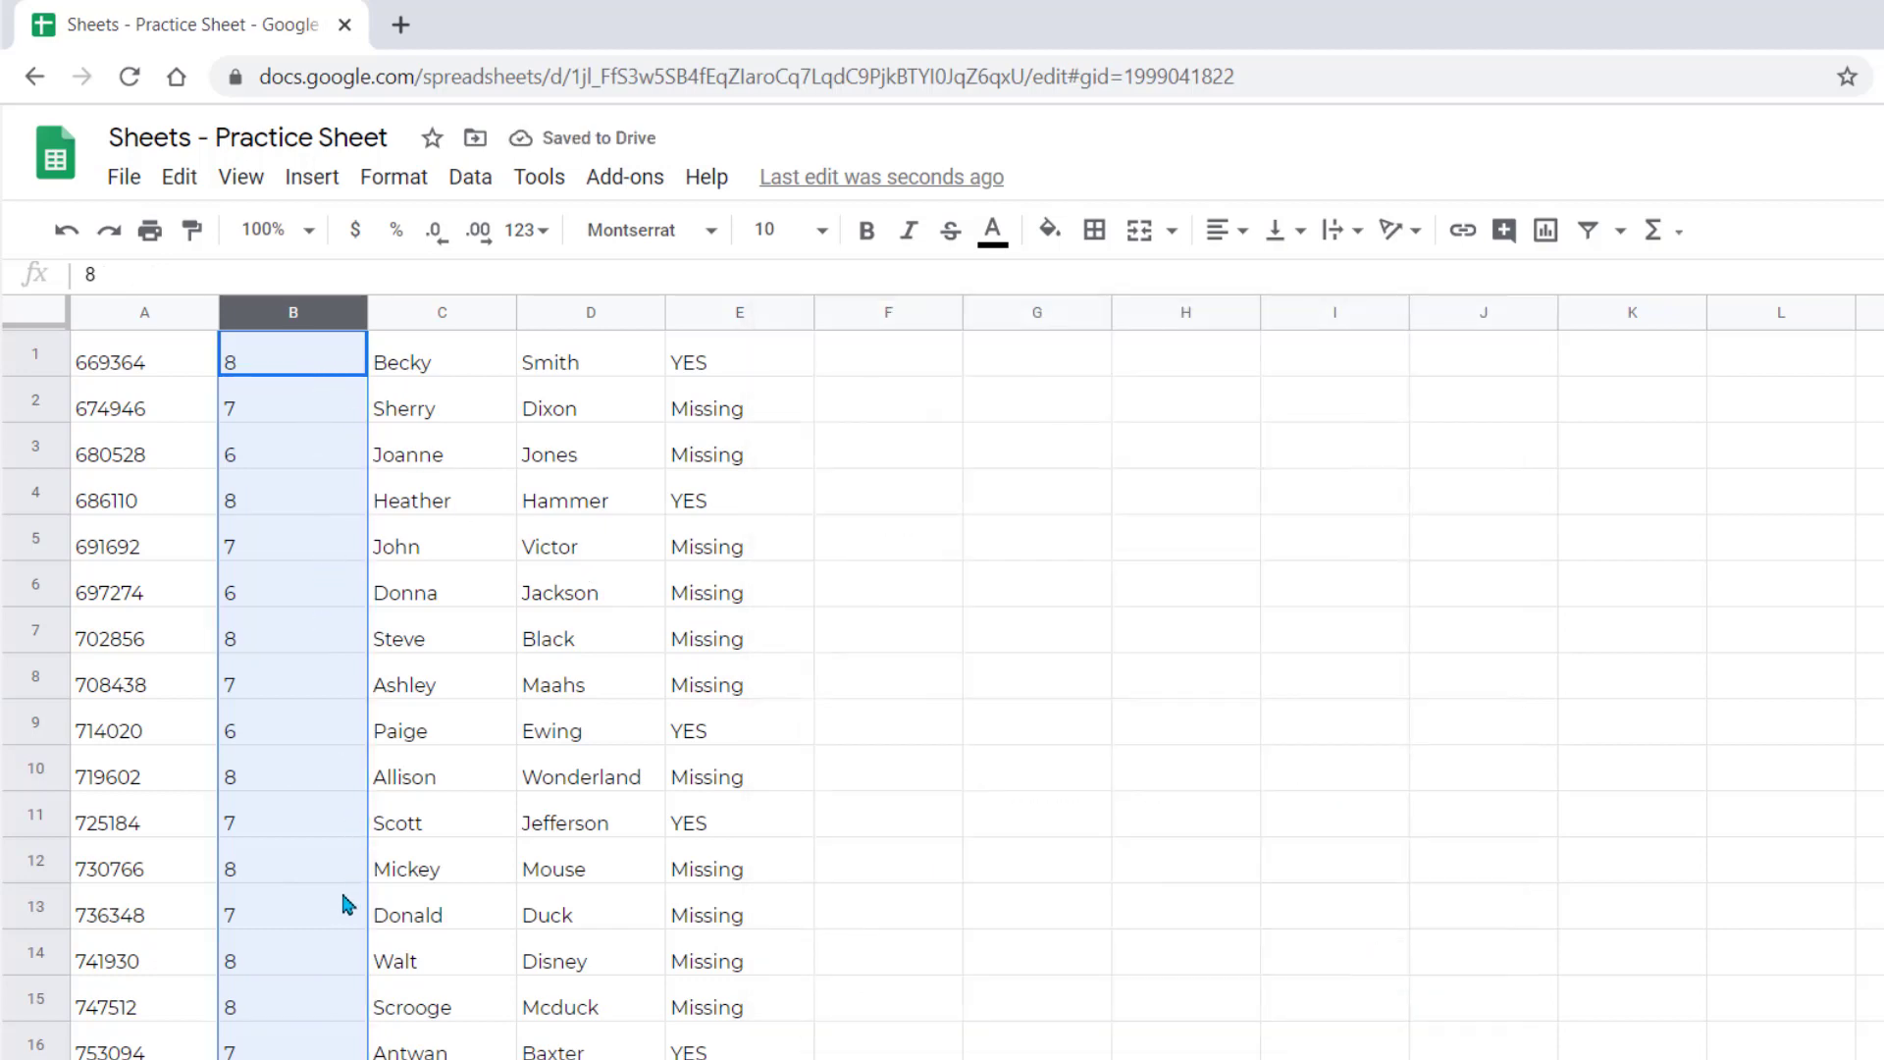
pyautogui.click(1036, 583)
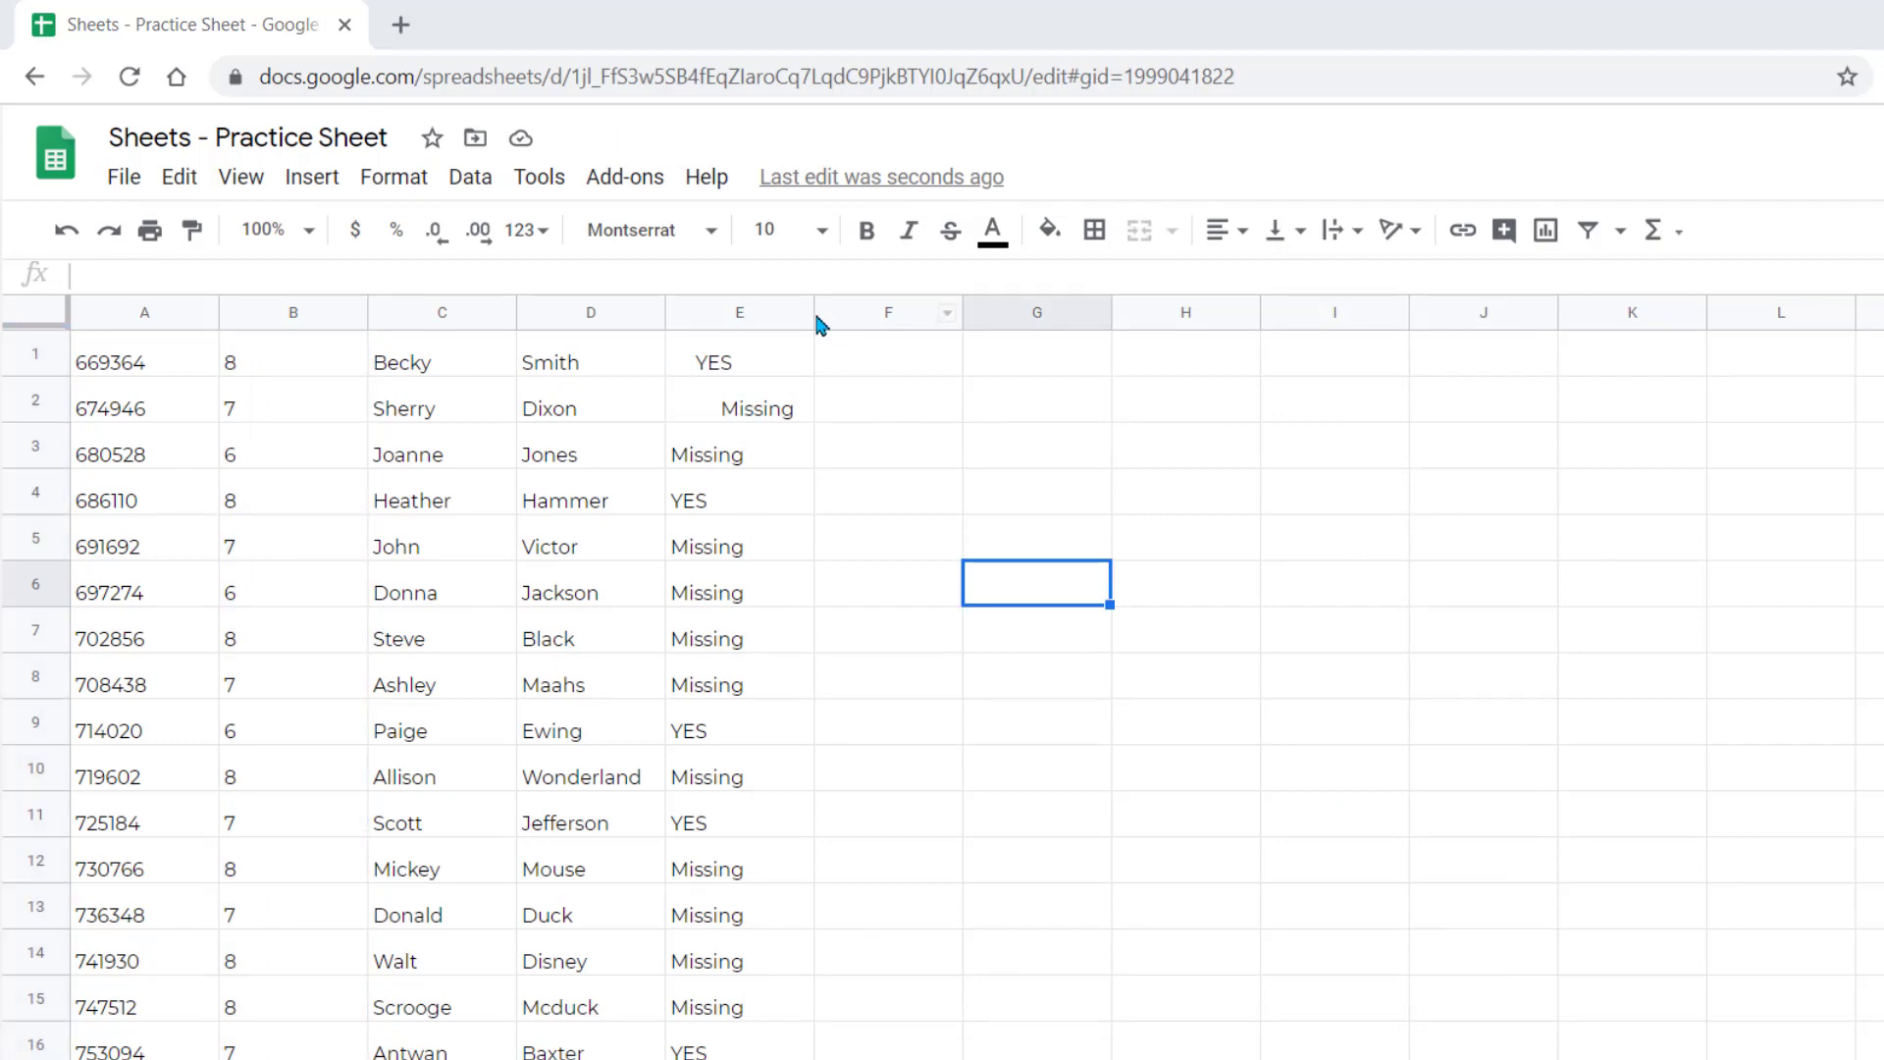
# - Remove the leading spaces from column E's YES and Missing entries, 15 instances
pyautogui.click(735, 315)
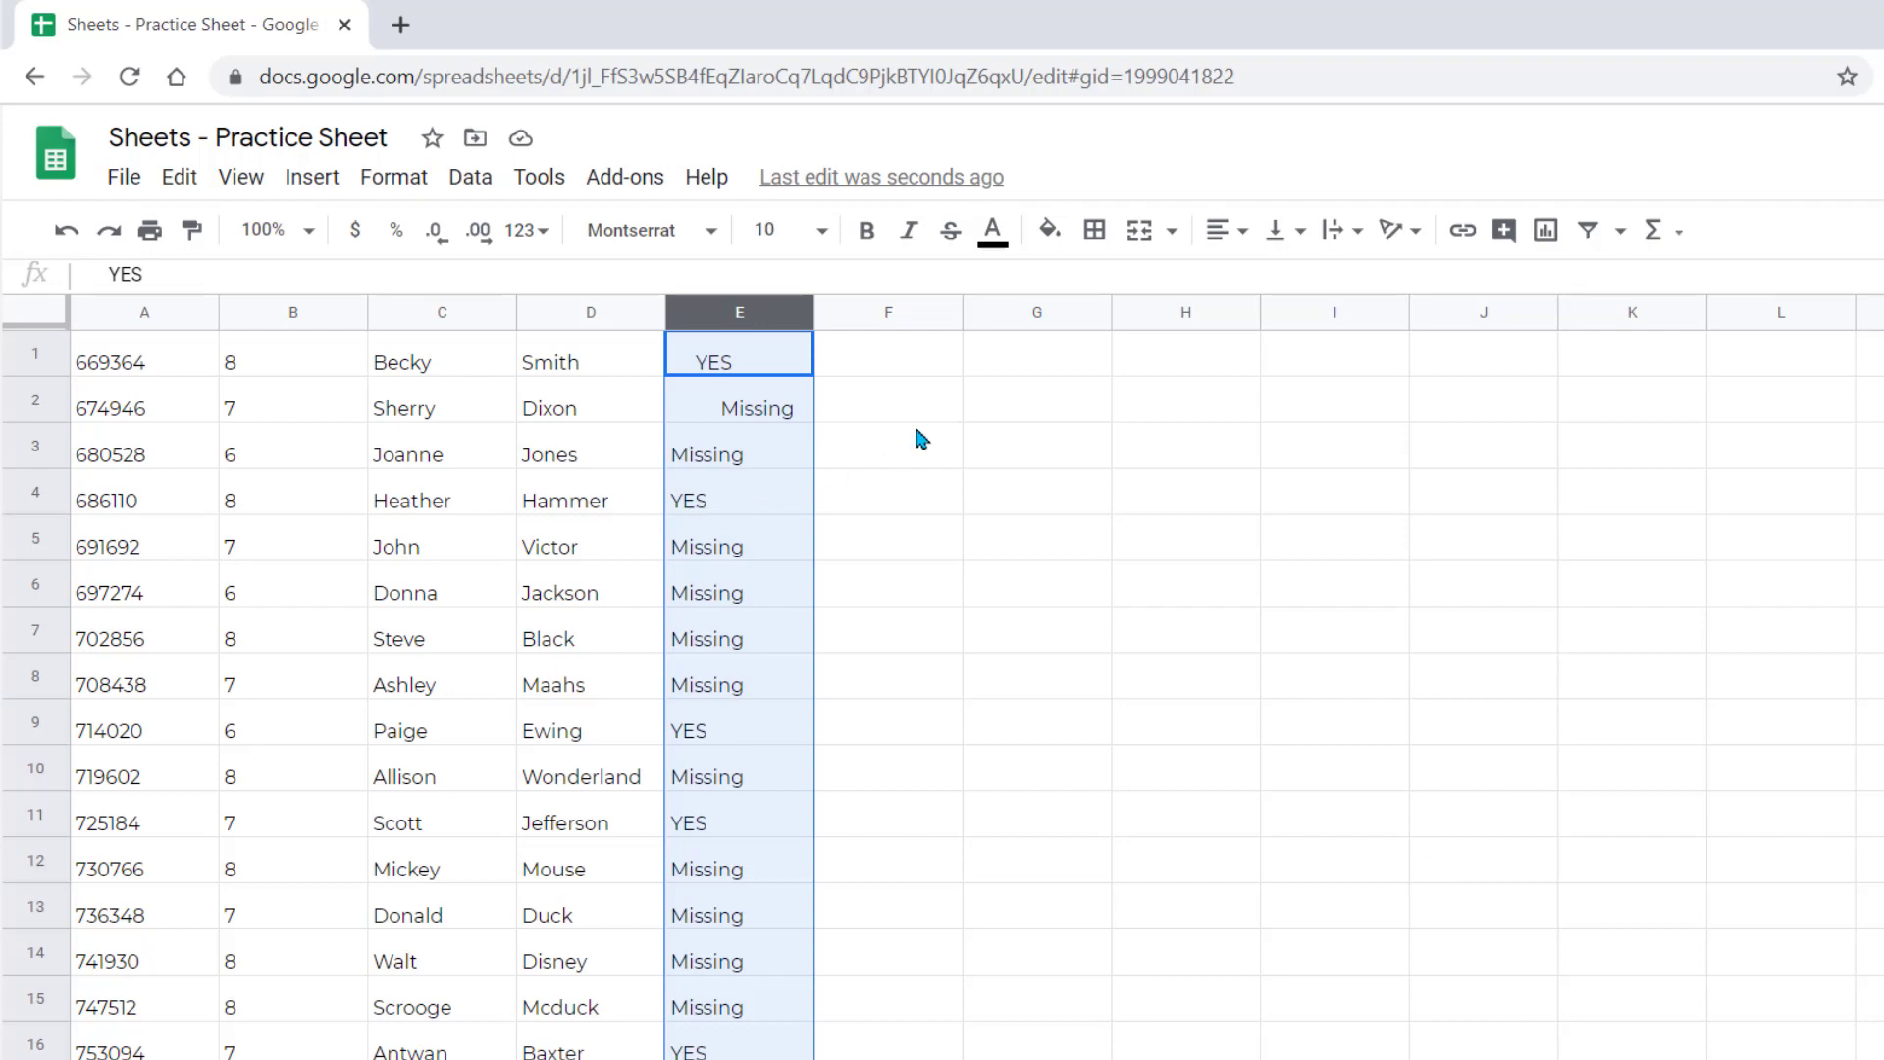
pyautogui.hotkey('ctrl', 'h')
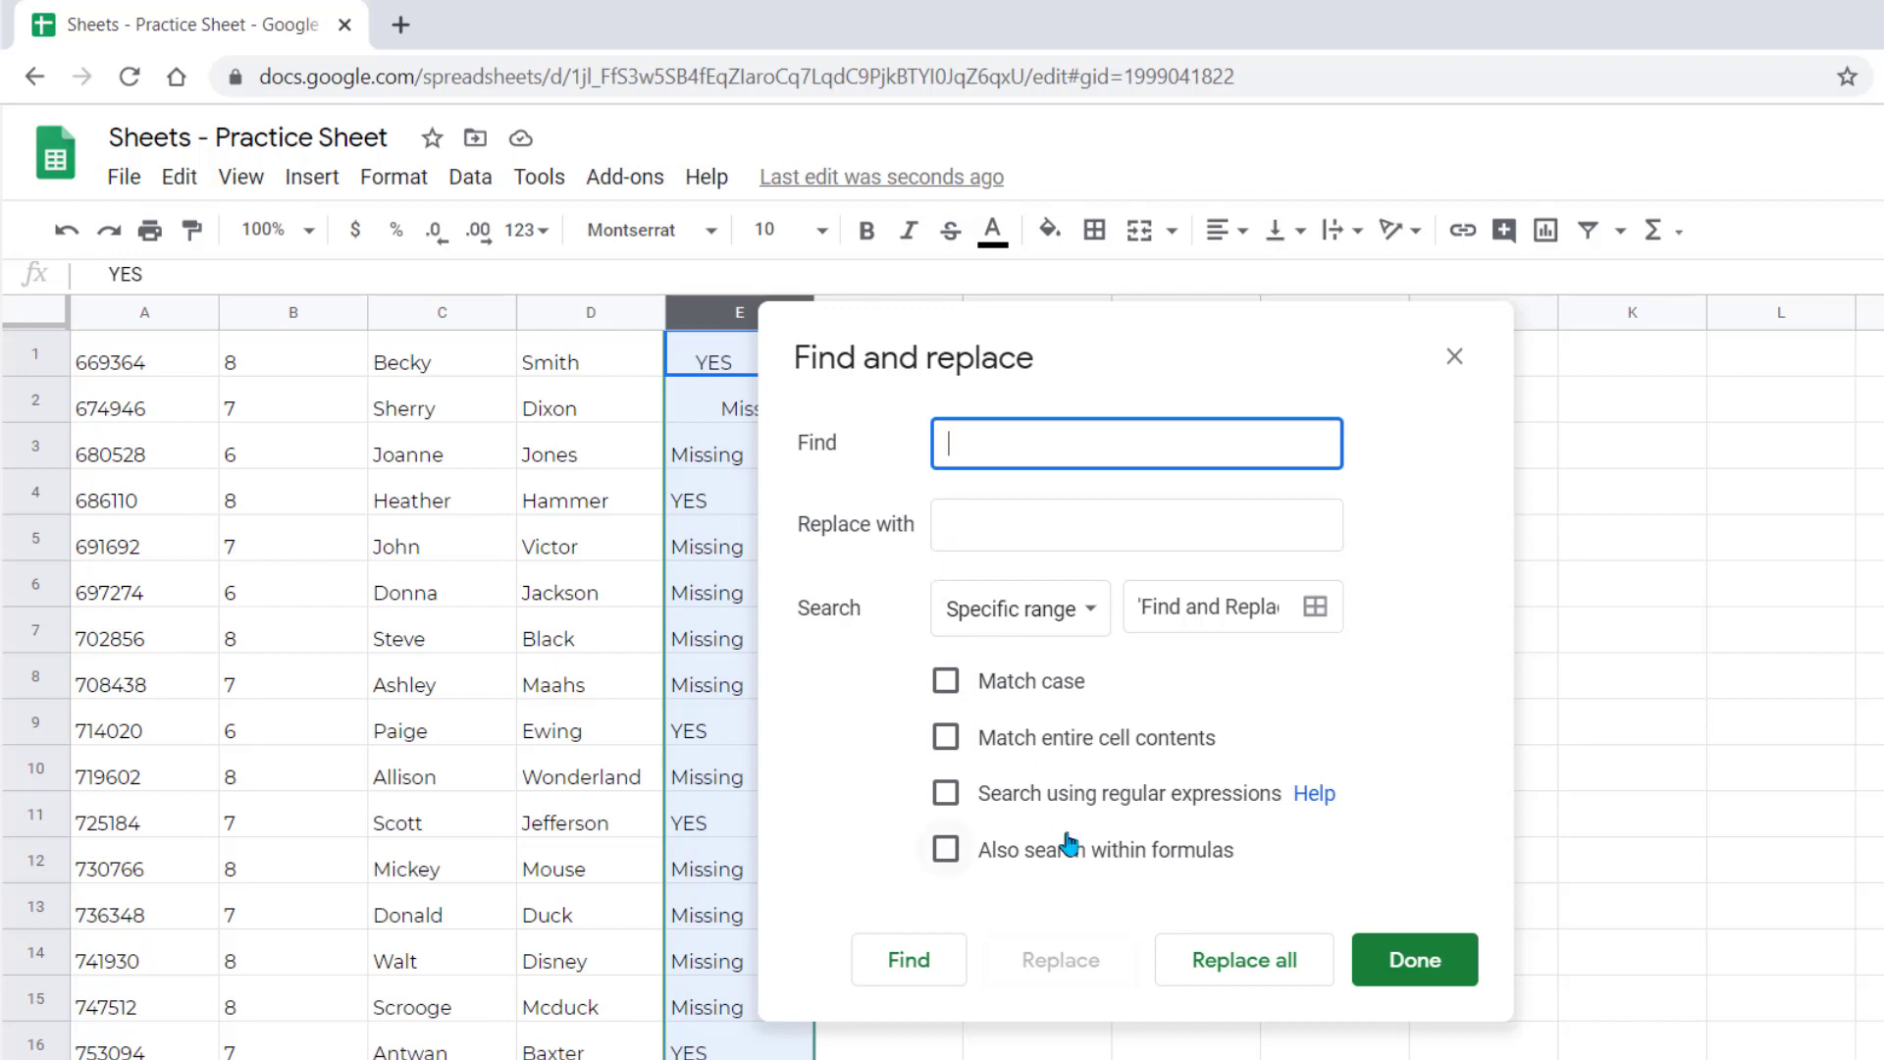
pyautogui.moveTo(984, 341); pyautogui.dragTo(1075, 324)
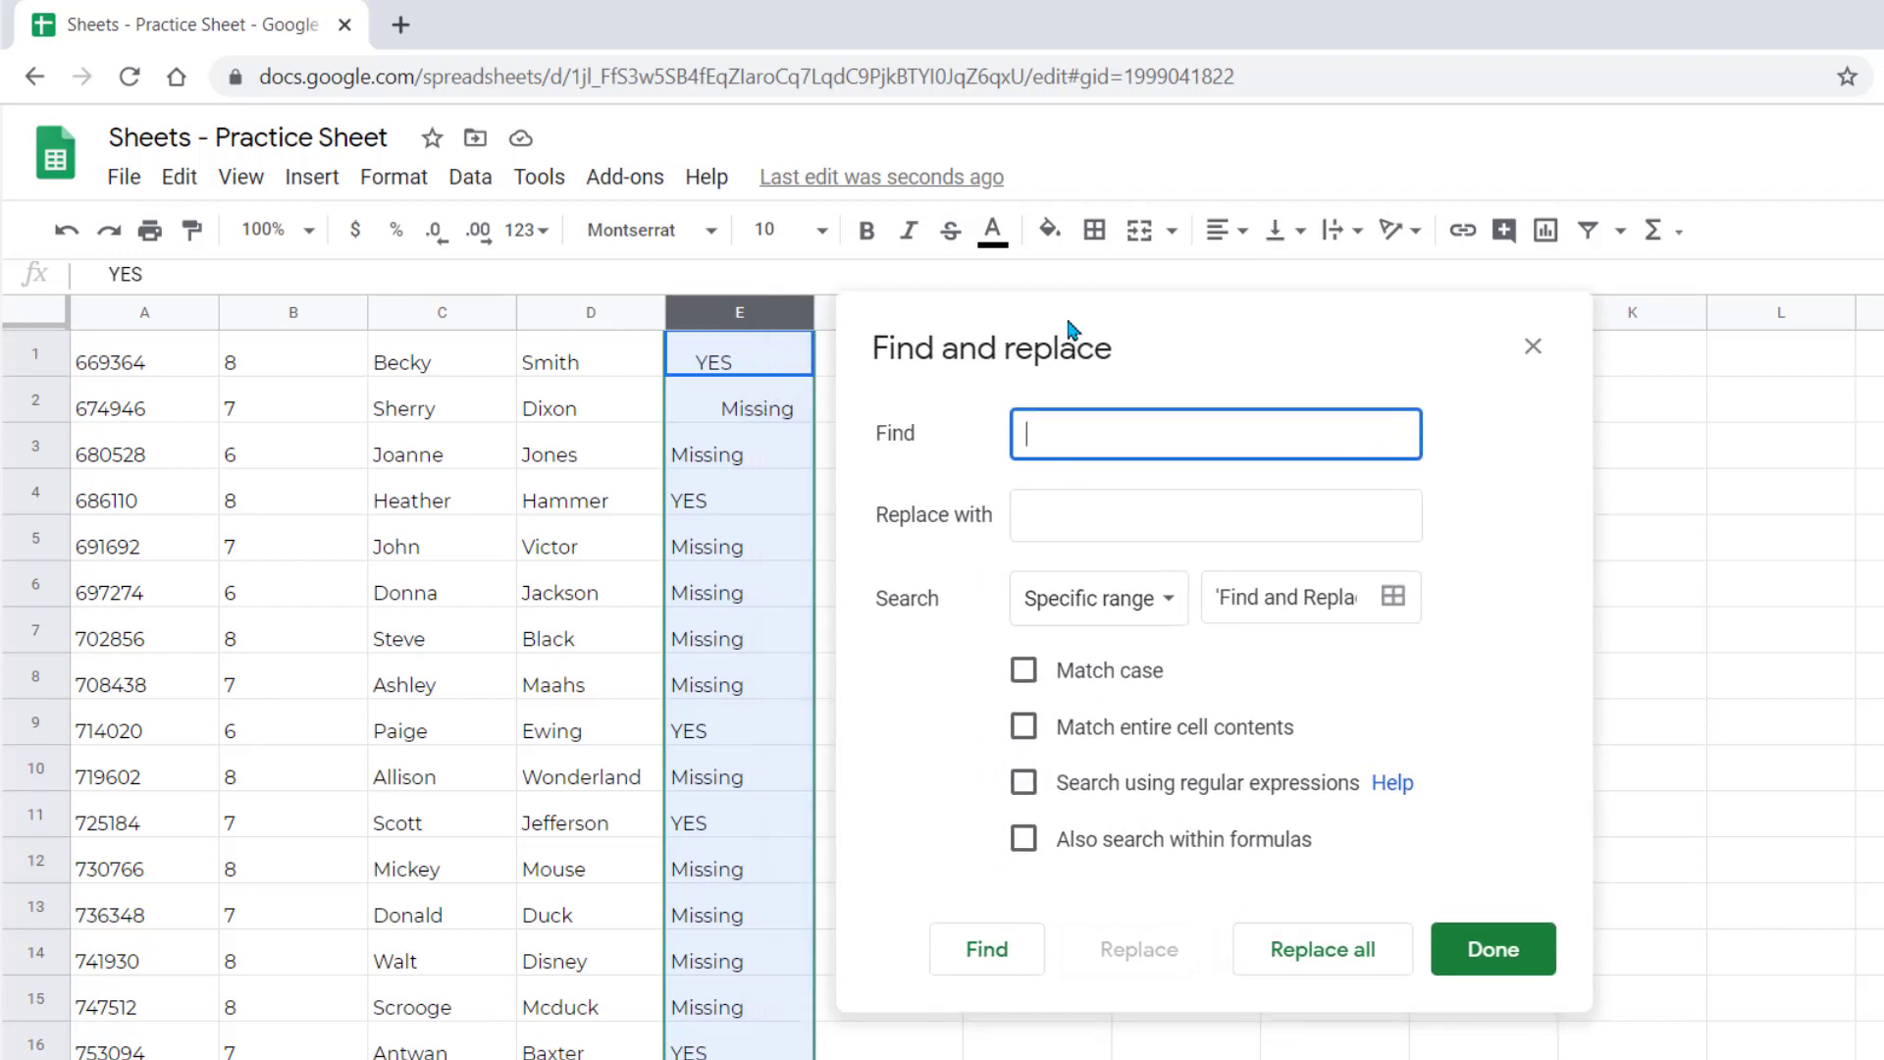
pyautogui.click(1326, 953)
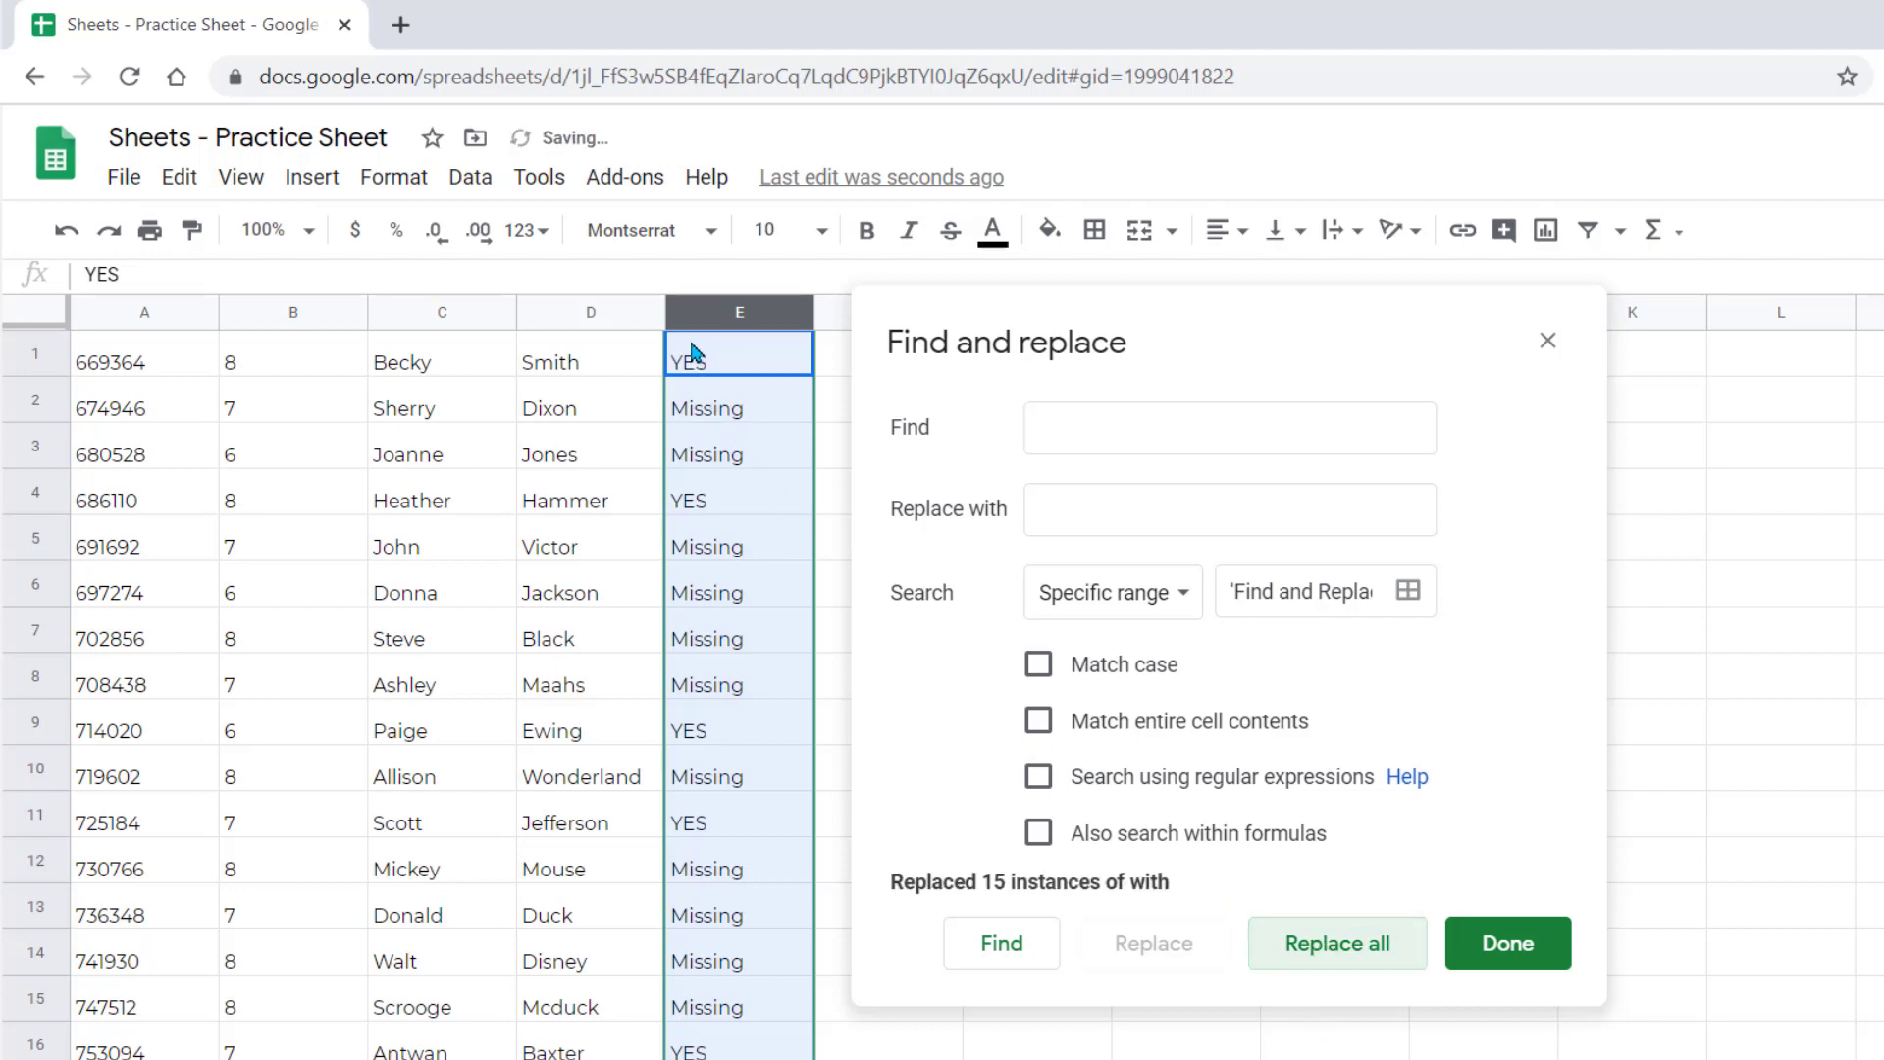
pyautogui.click(1533, 950)
# - Append 'since 1/1' to Missing in E2 and widen column E
pyautogui.click(776, 420)
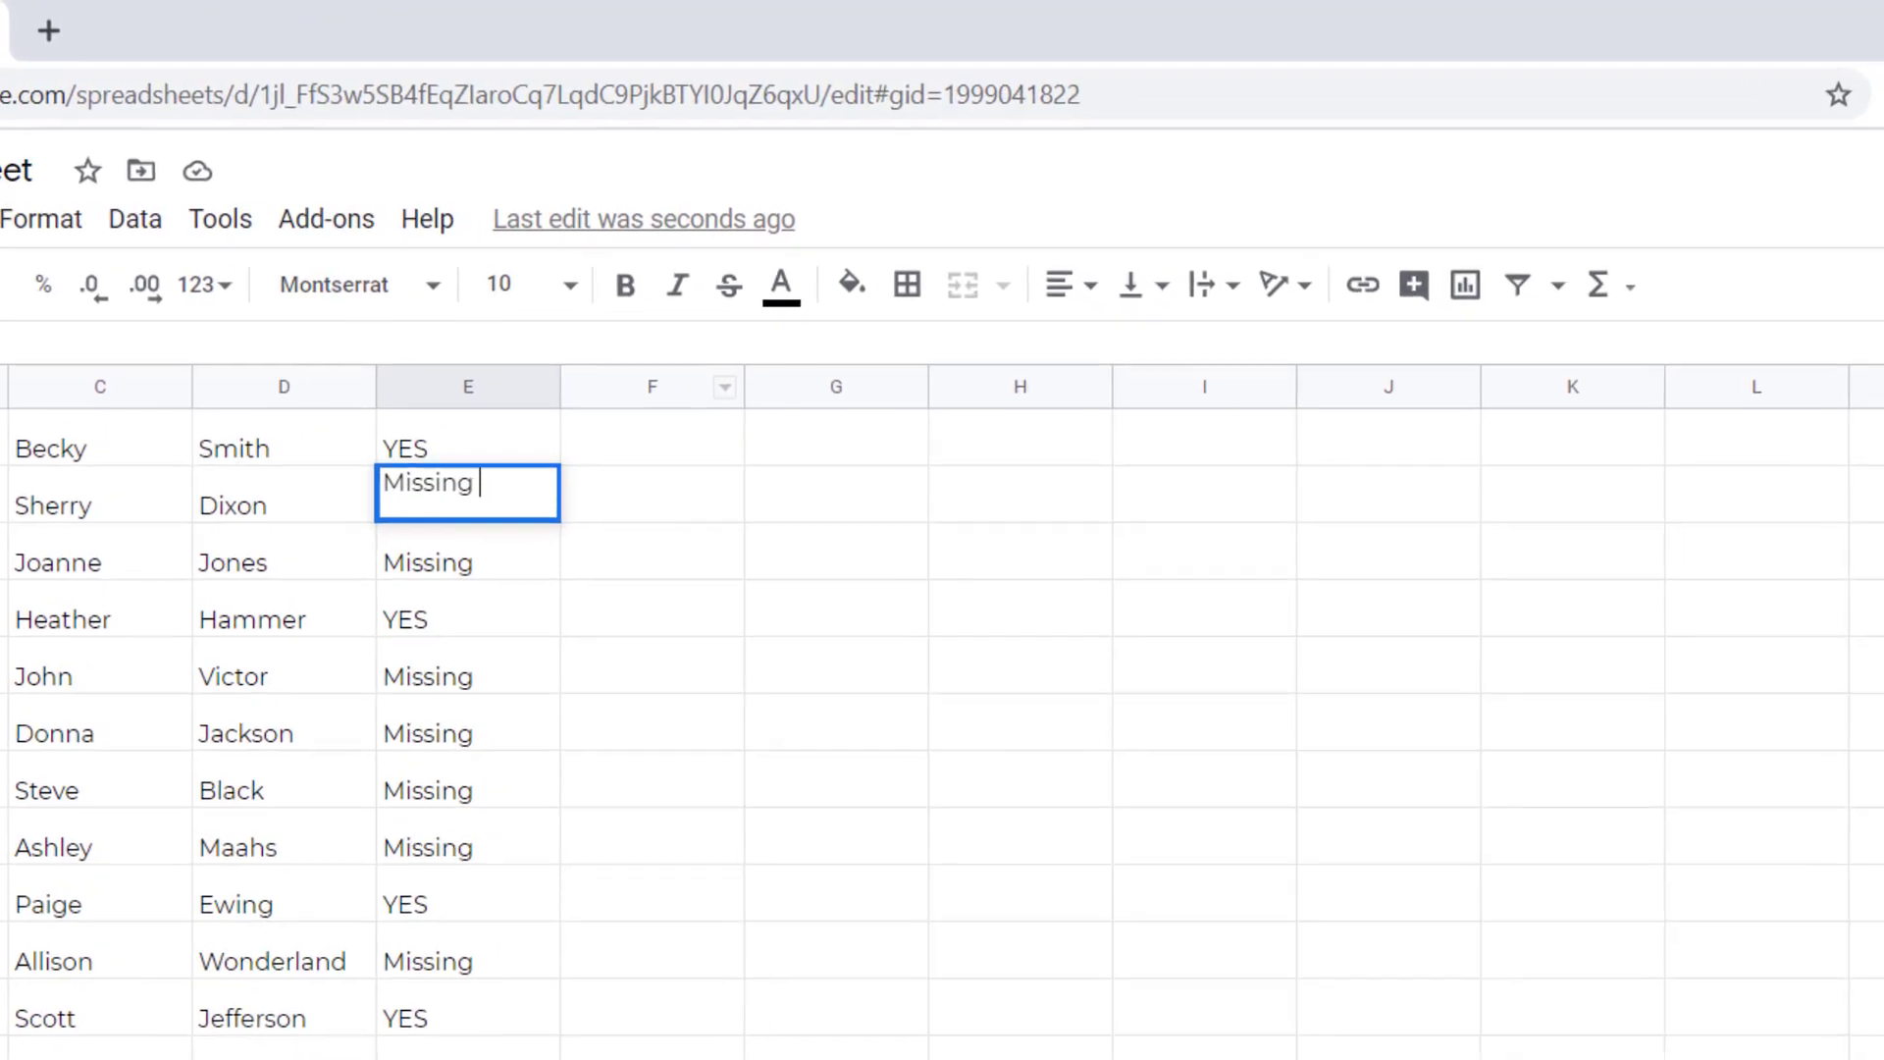
pyautogui.write('since ')
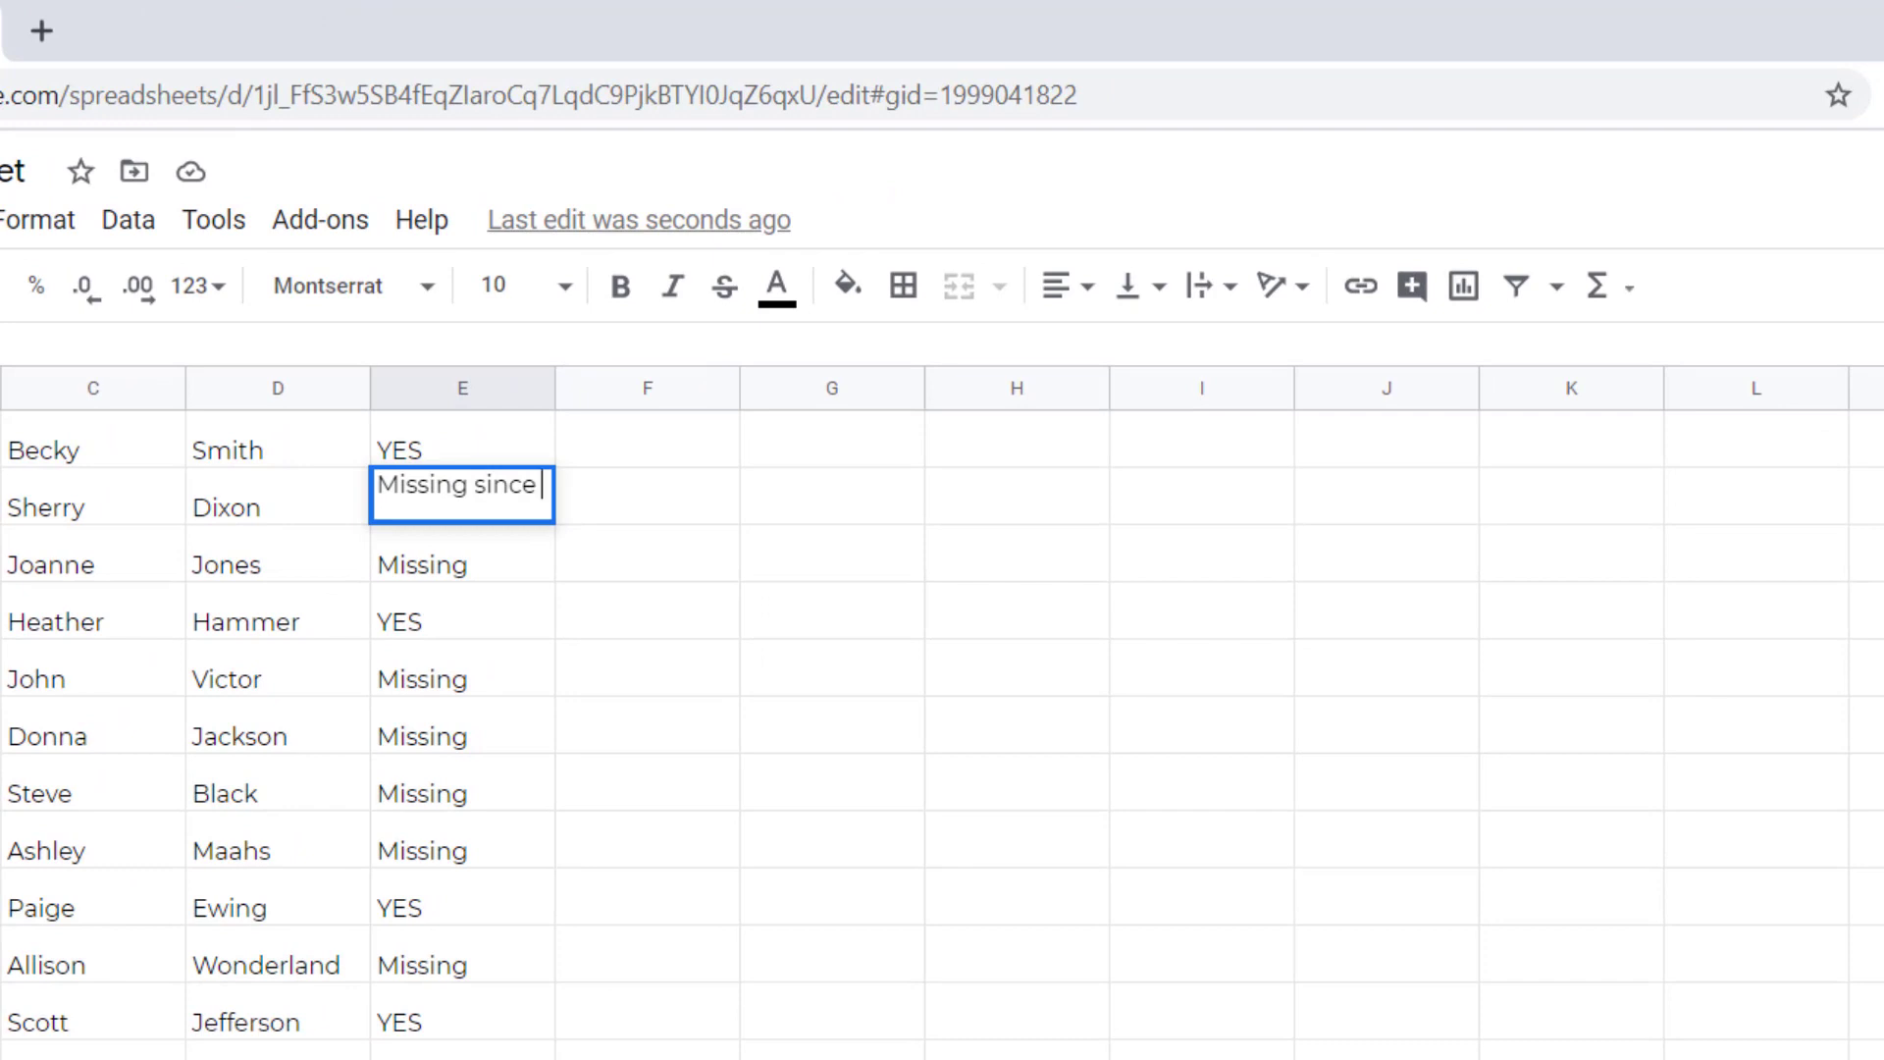
pyautogui.write('1/1')
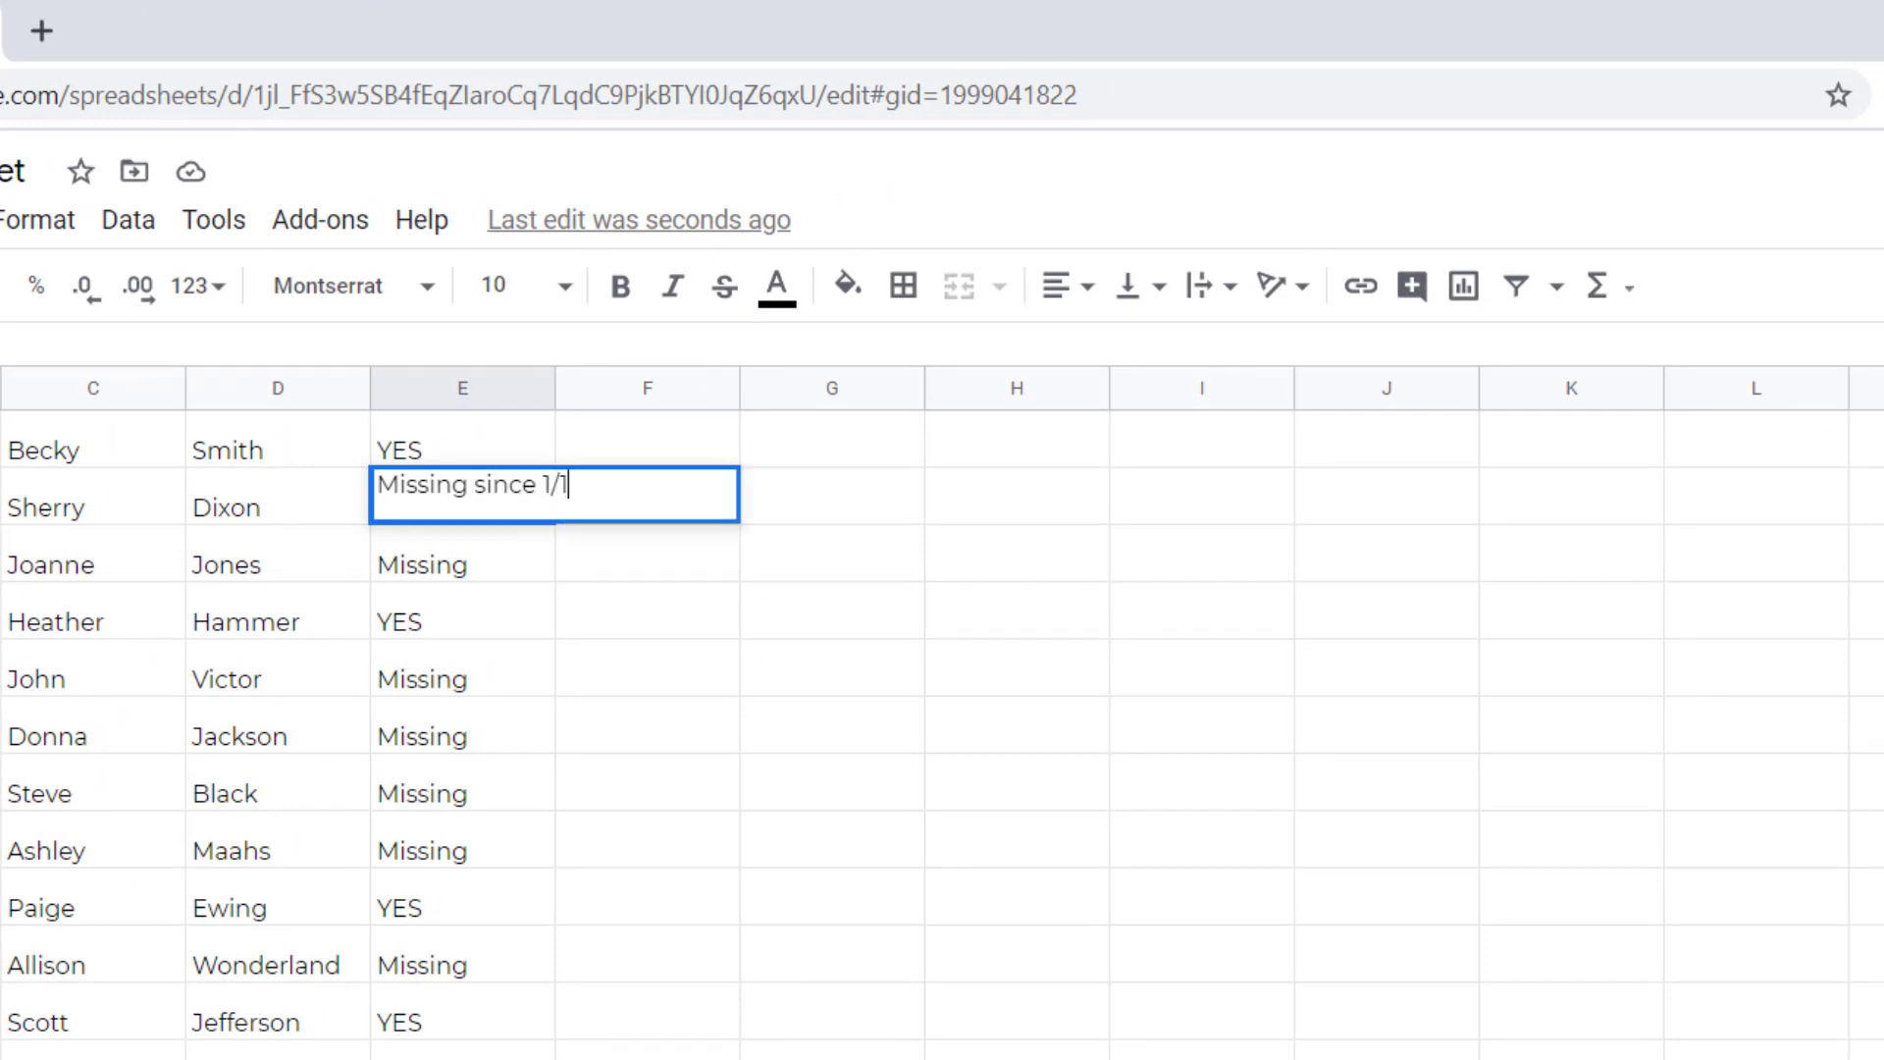
pyautogui.press('Return')
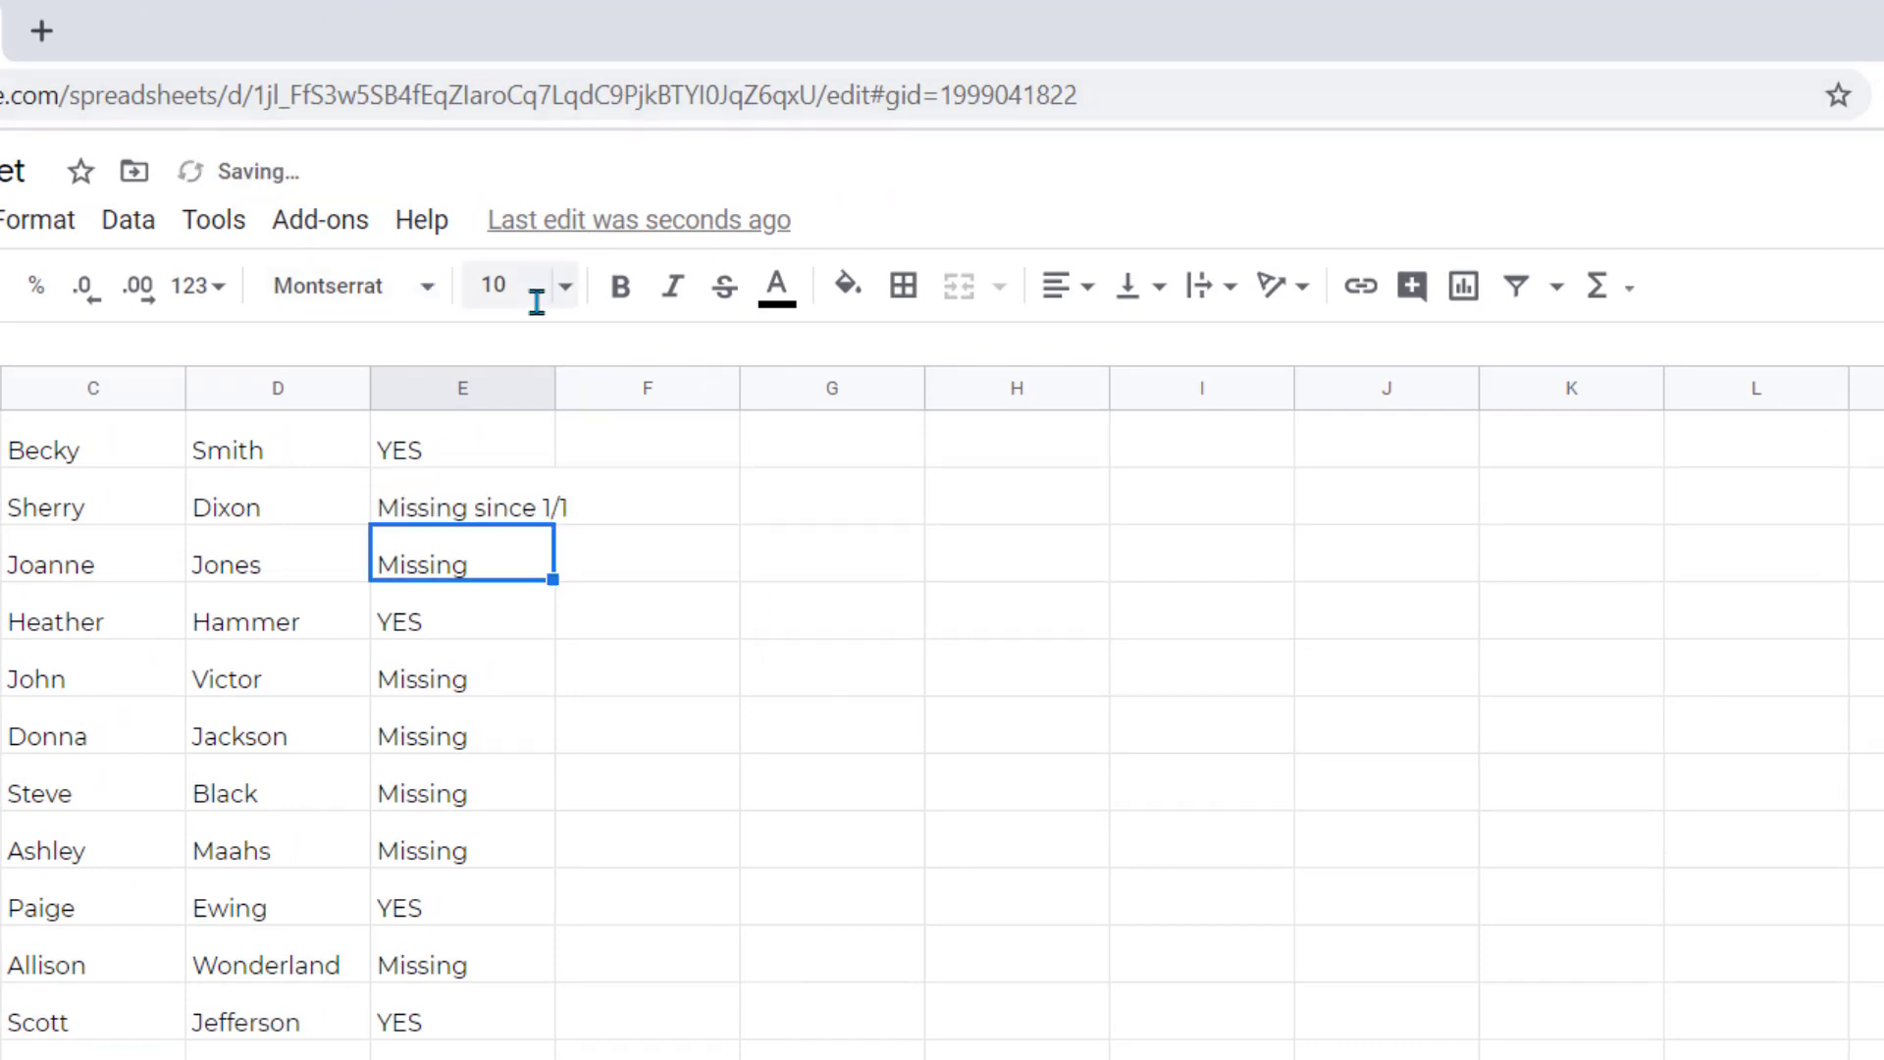
pyautogui.moveTo(554, 388); pyautogui.dragTo(611, 387)
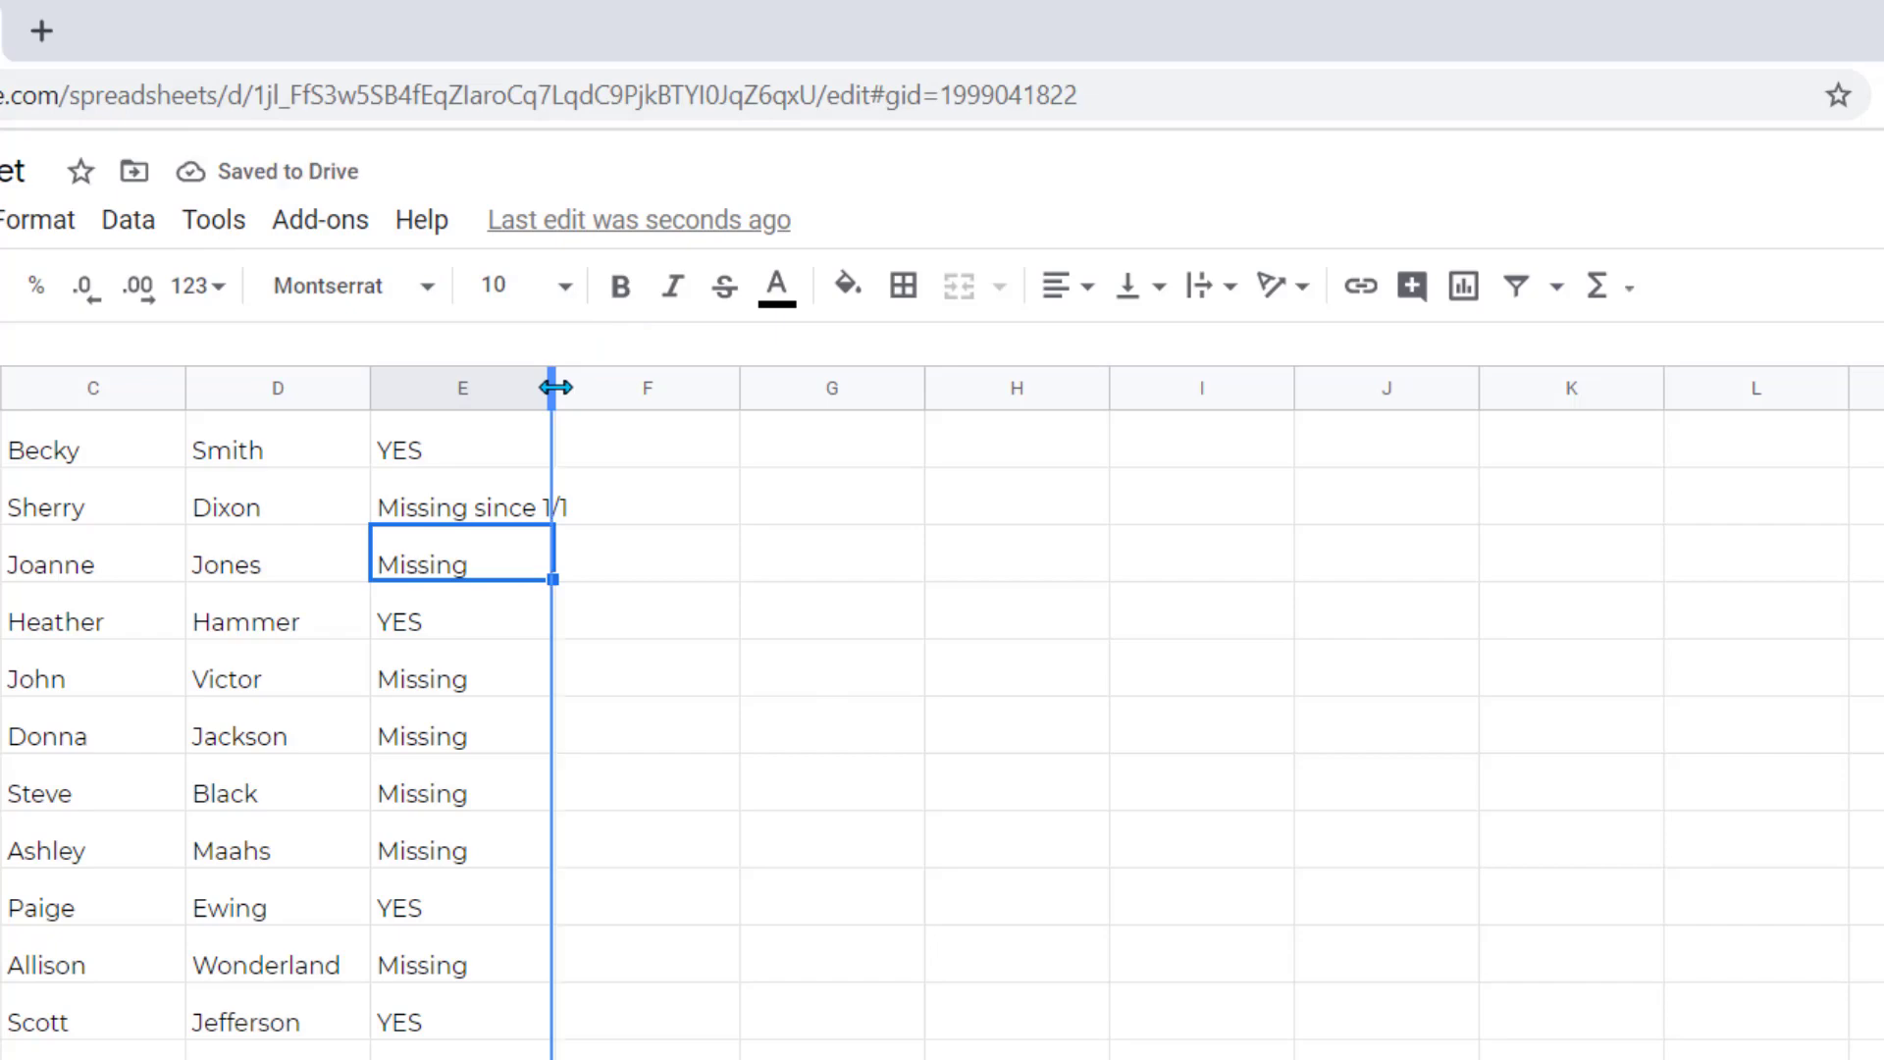
# - Reopen Find and replace on column E, moved aside, with cell E2 selected
pyautogui.click(492, 390)
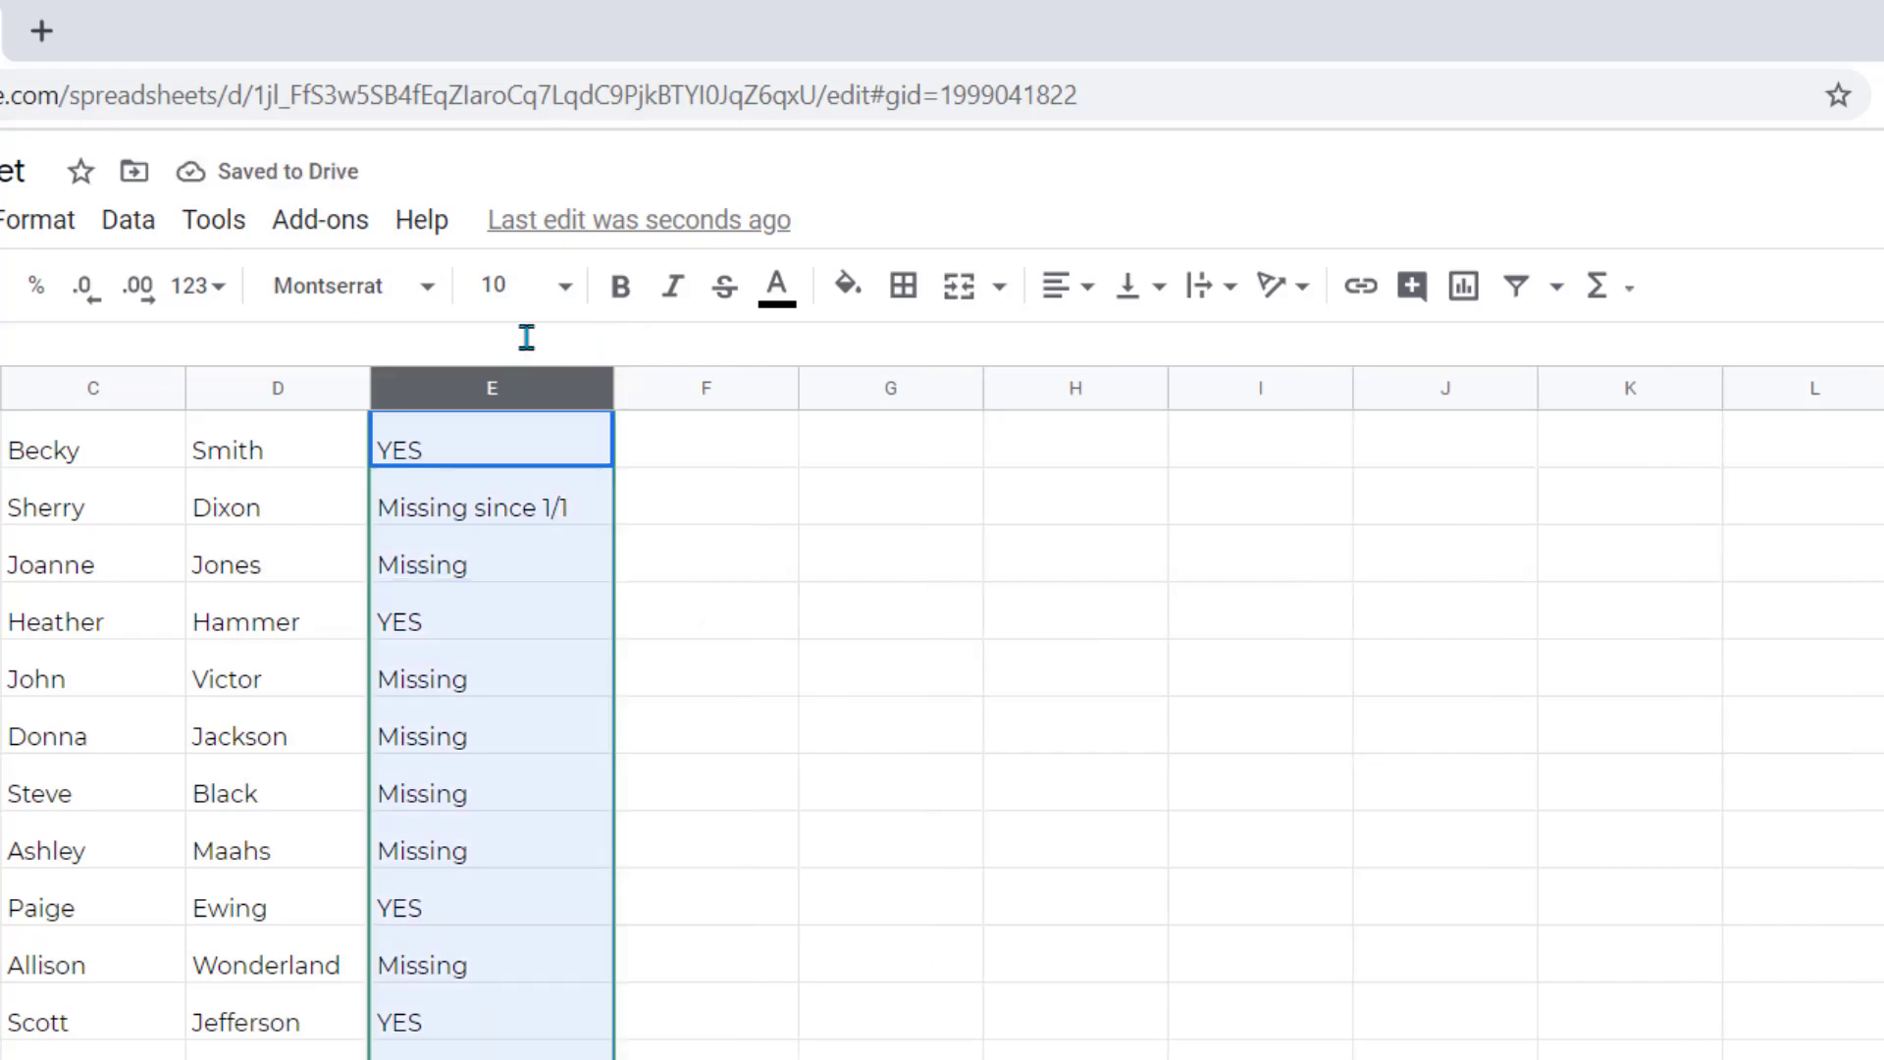
pyautogui.hotkey('ctrl', 'h')
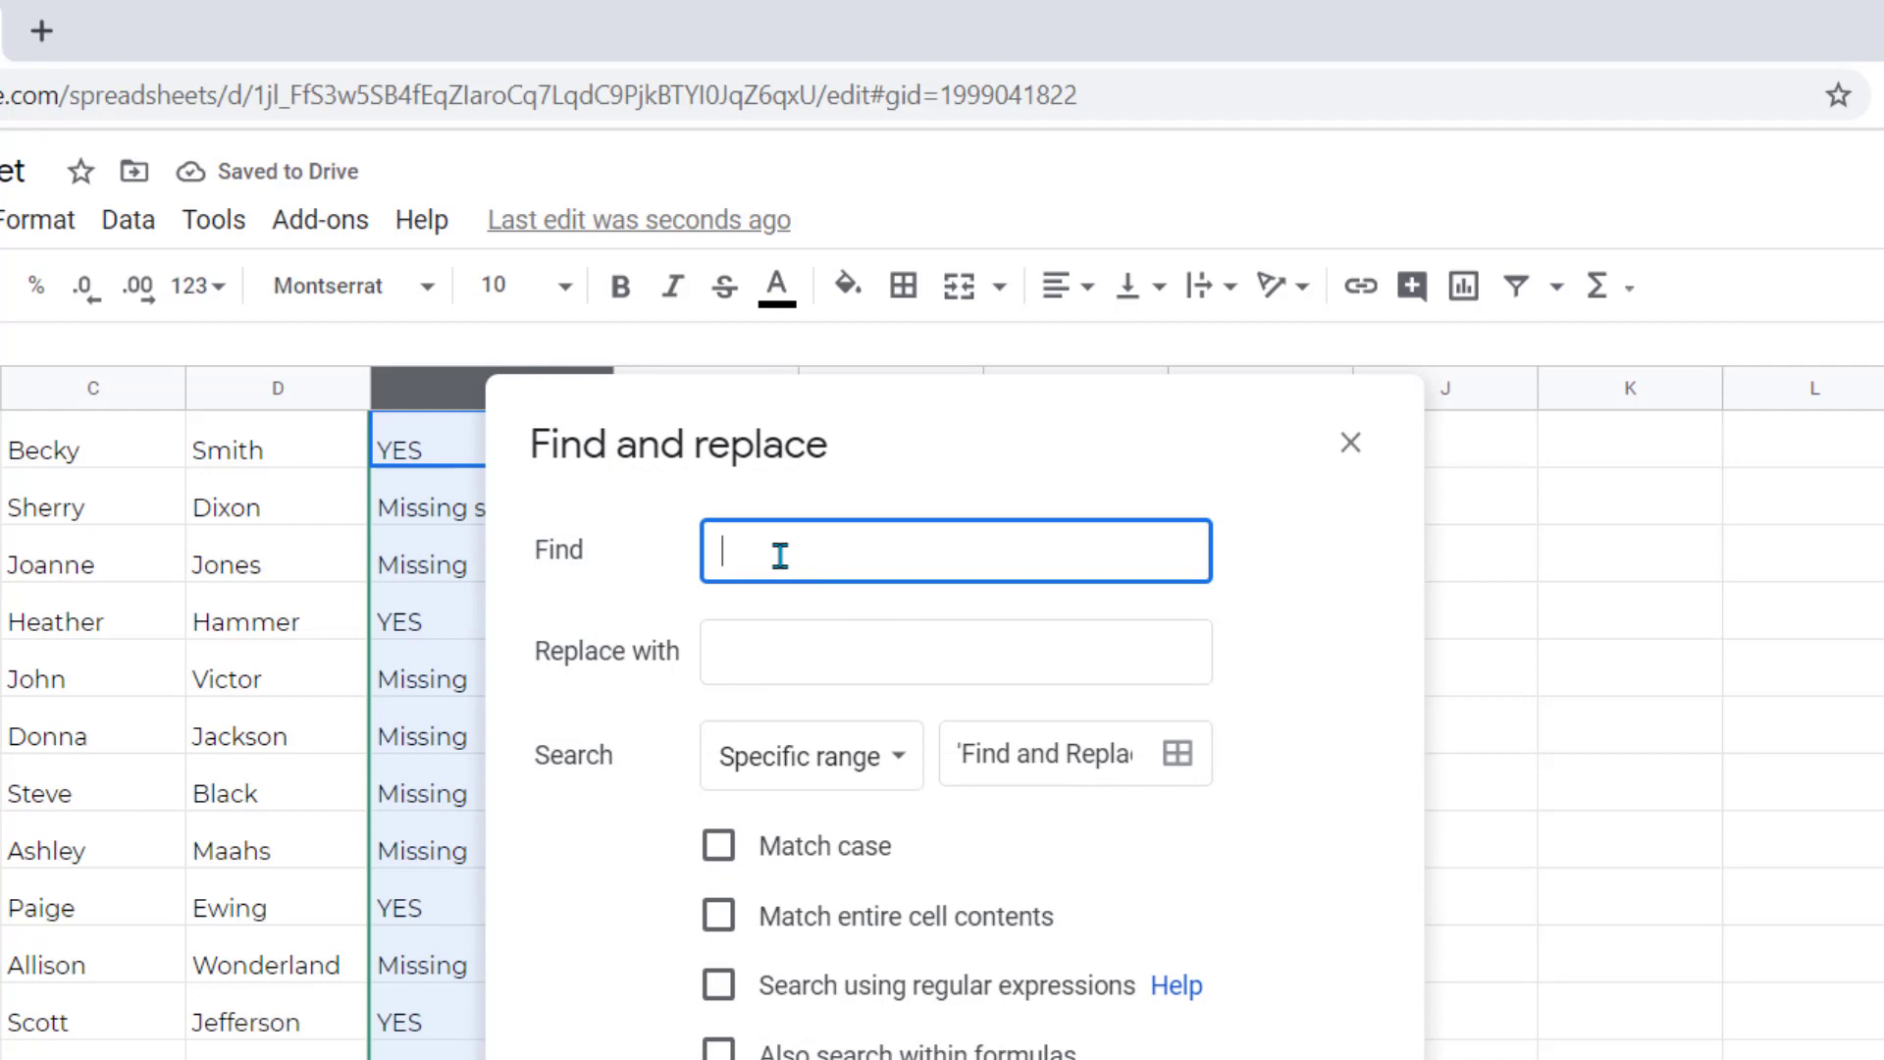
pyautogui.moveTo(680, 442)
pyautogui.mouseDown()
pyautogui.moveTo(932, 450)
pyautogui.moveTo(867, 429)
pyautogui.mouseUp()
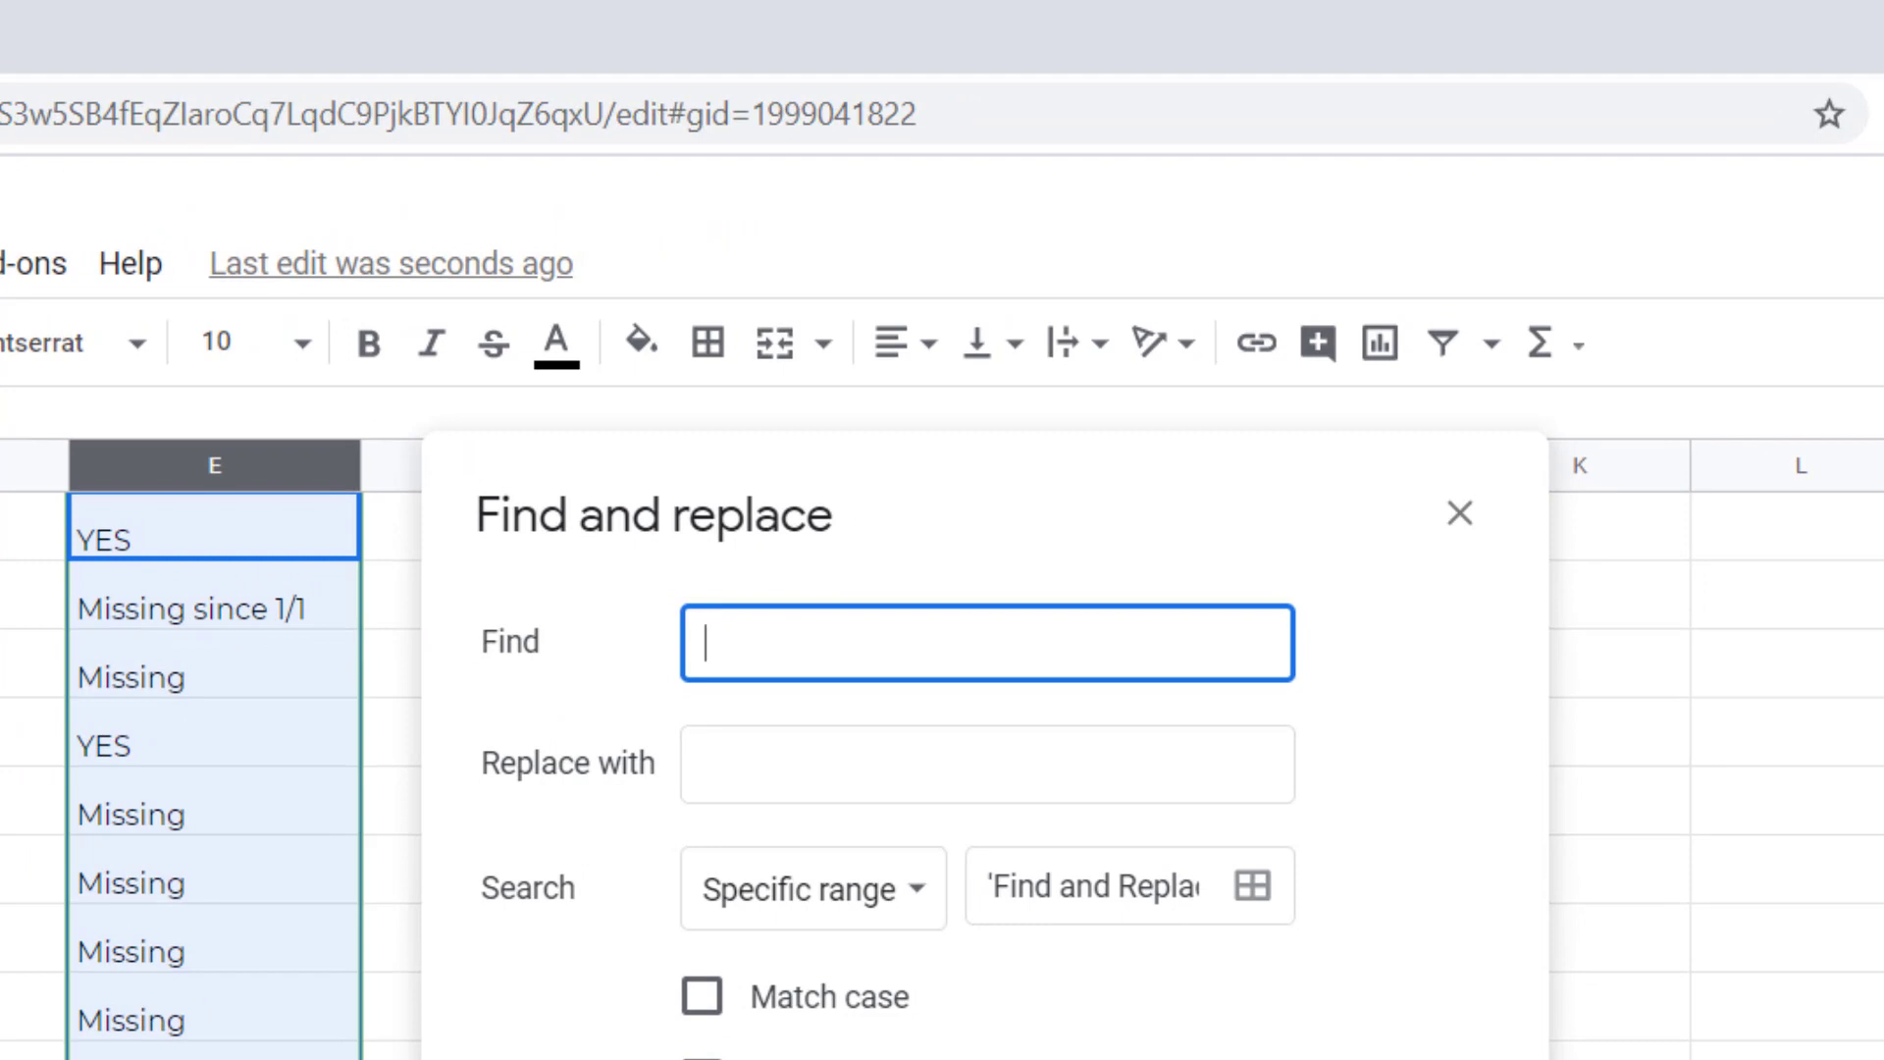
pyautogui.click(311, 616)
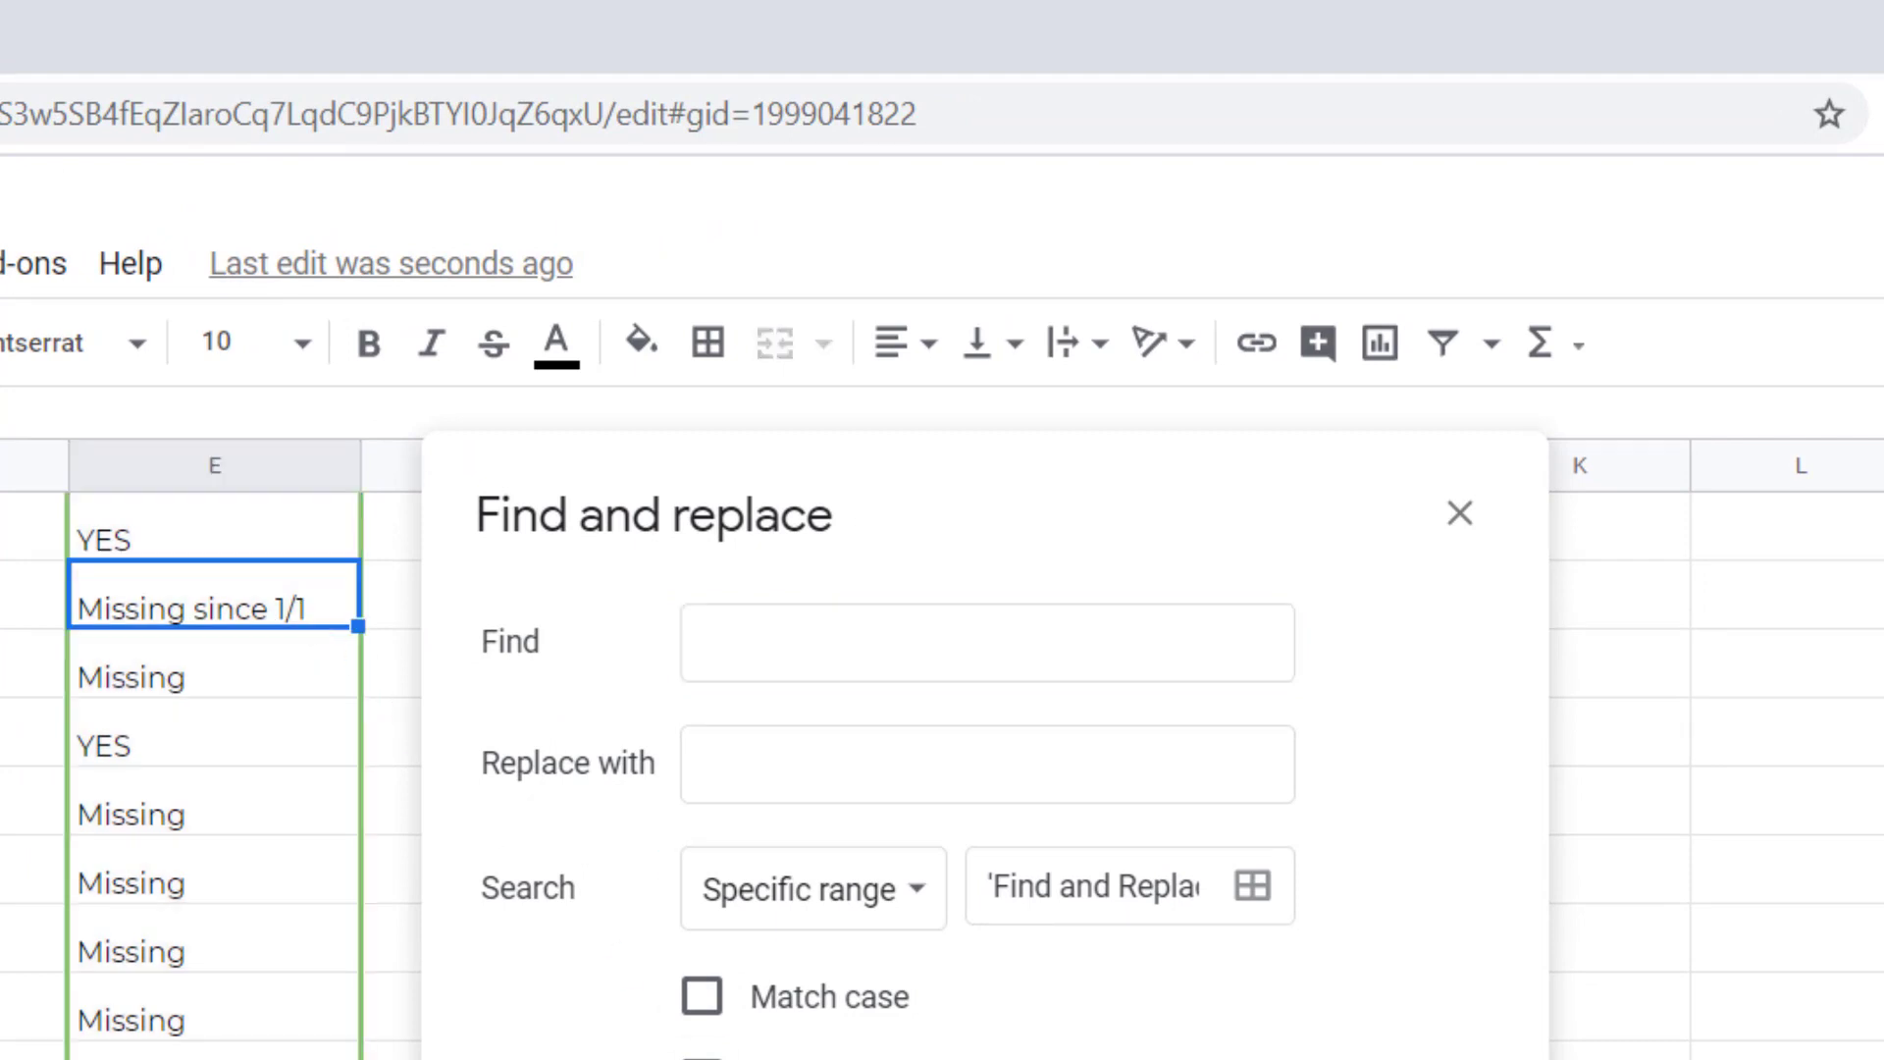